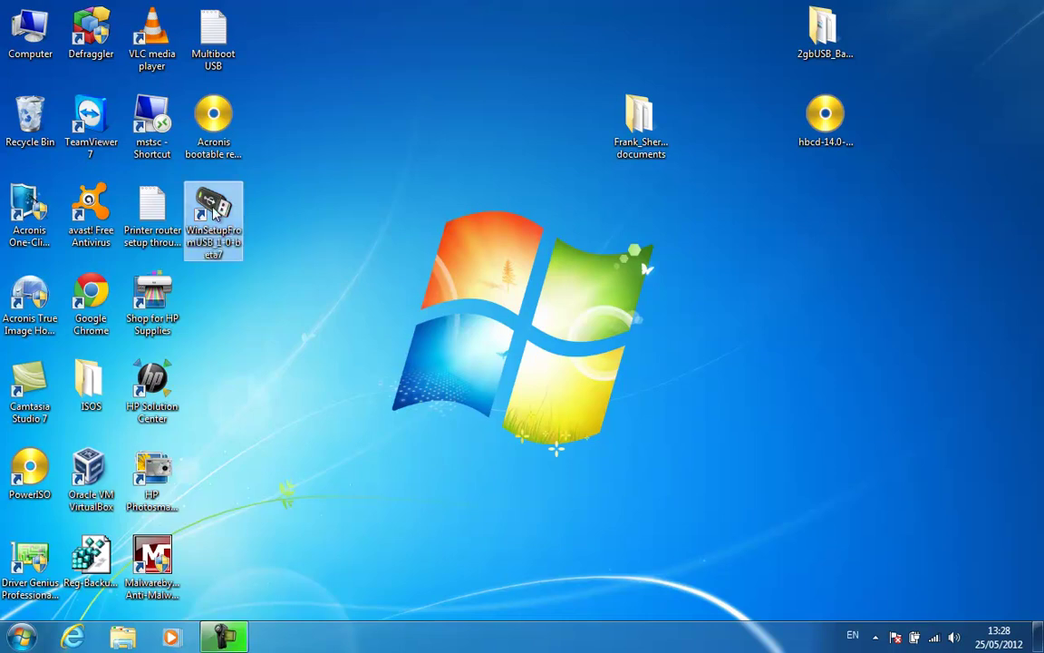
# Launch WinSetupFromUSB and review the avast! shields control options for disabling the antivirus
pyautogui.doubleClick(214, 208)
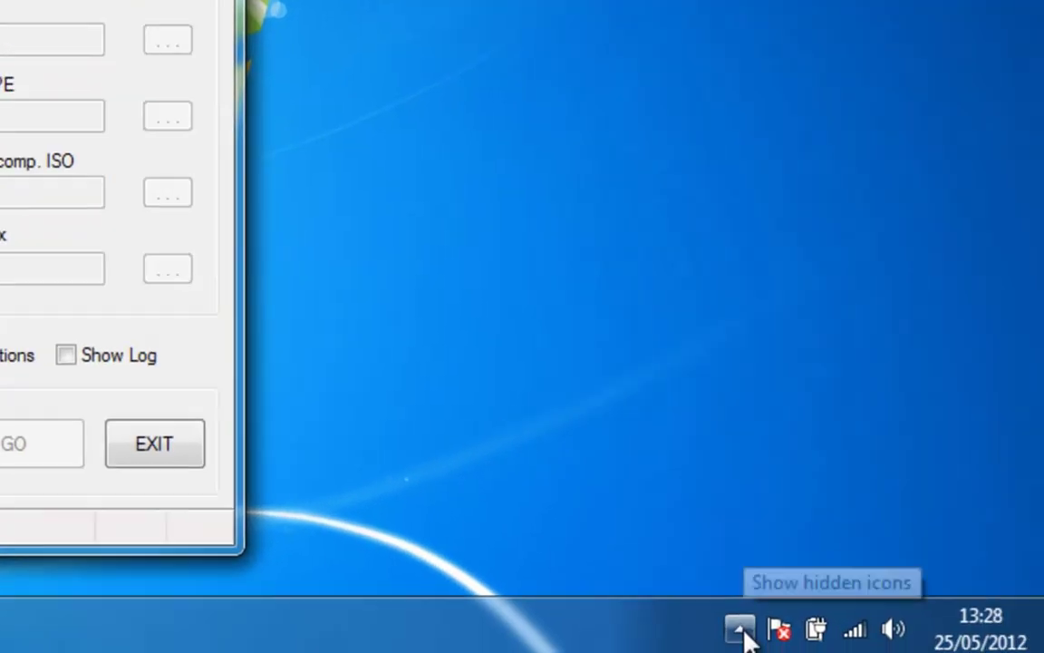
pyautogui.click(742, 632)
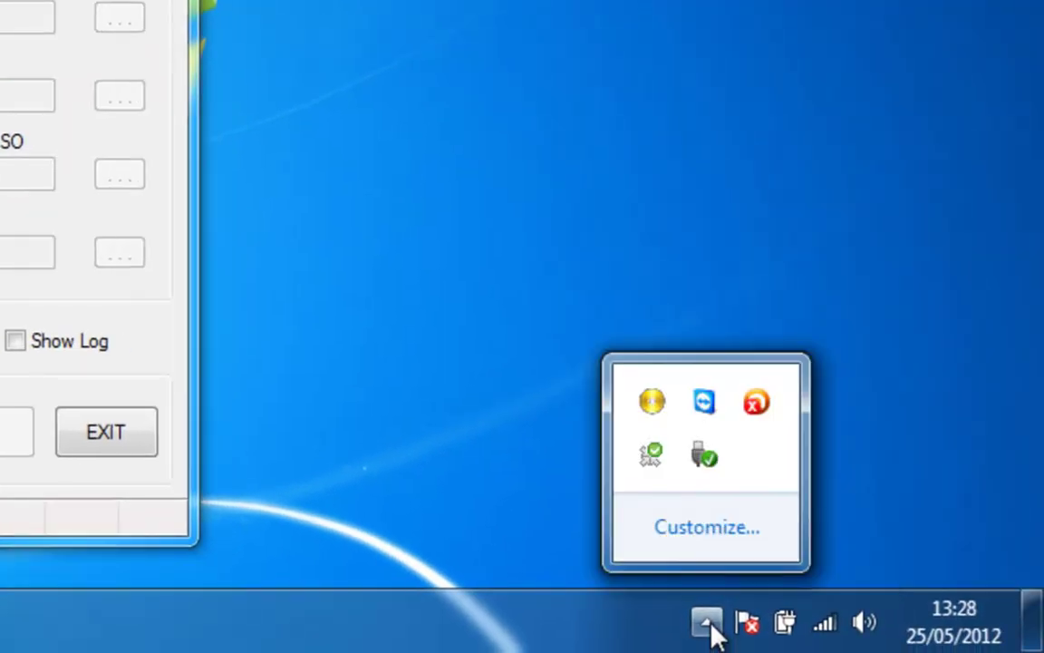
pyautogui.rightClick(756, 409)
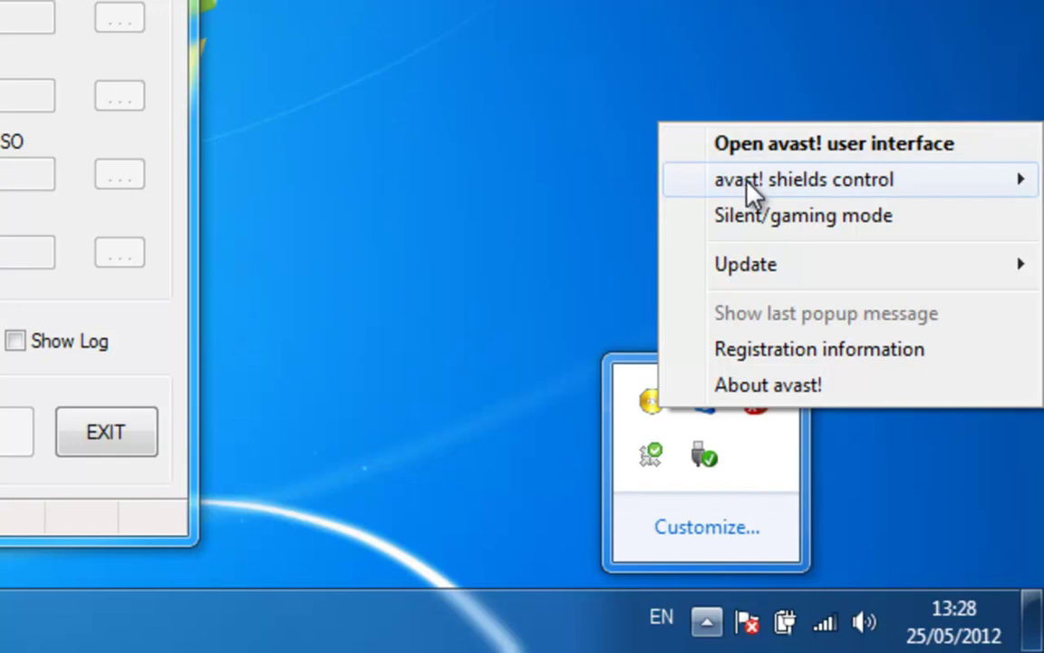
pyautogui.moveTo(749, 183)
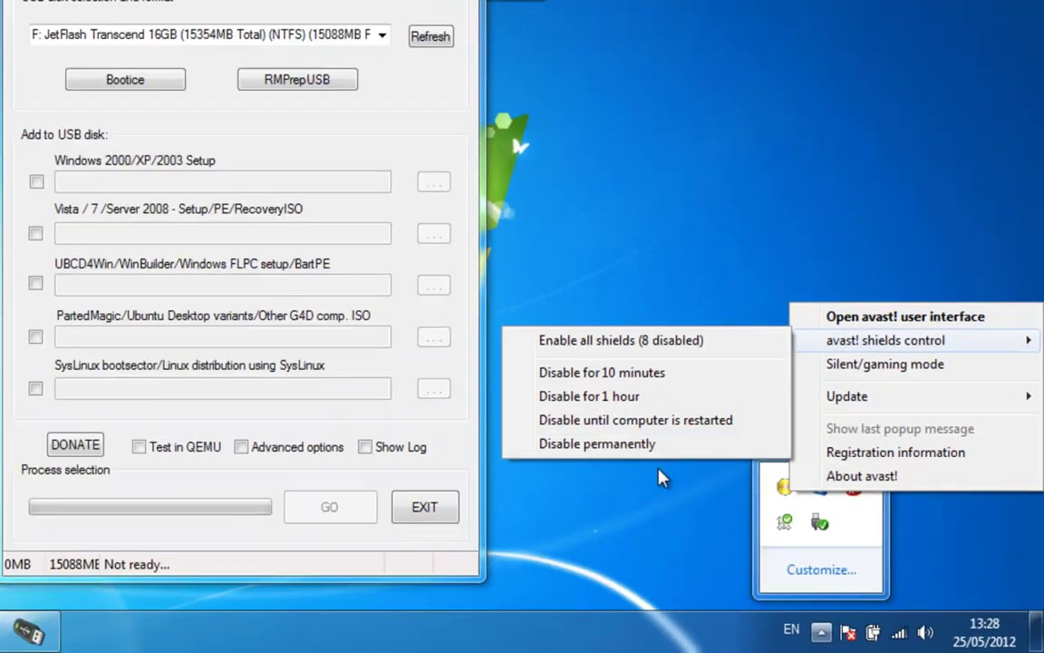
pyautogui.click(448, 422)
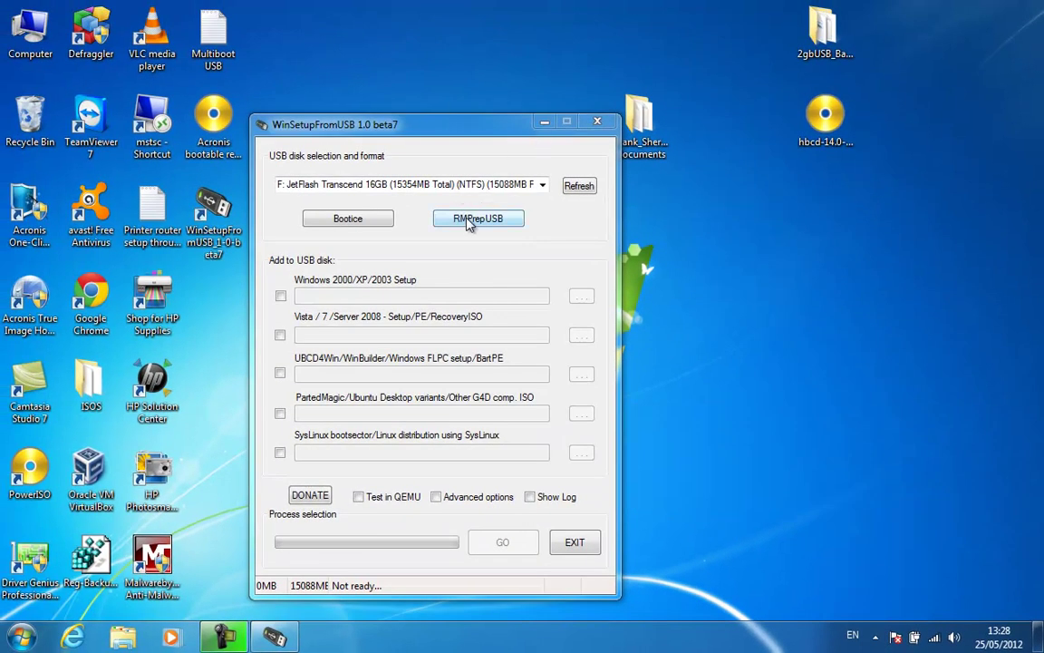
# Check the available USB disks for the JetFlash Transcend 16GB drive and open RMPrepUSB
pyautogui.click(544, 185)
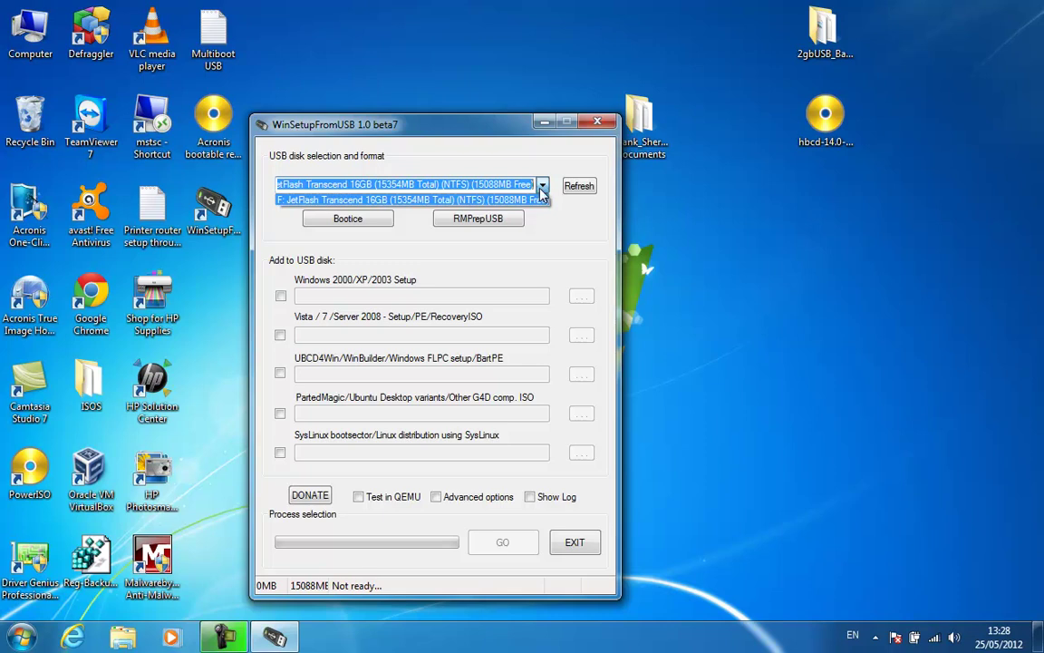
pyautogui.click(543, 186)
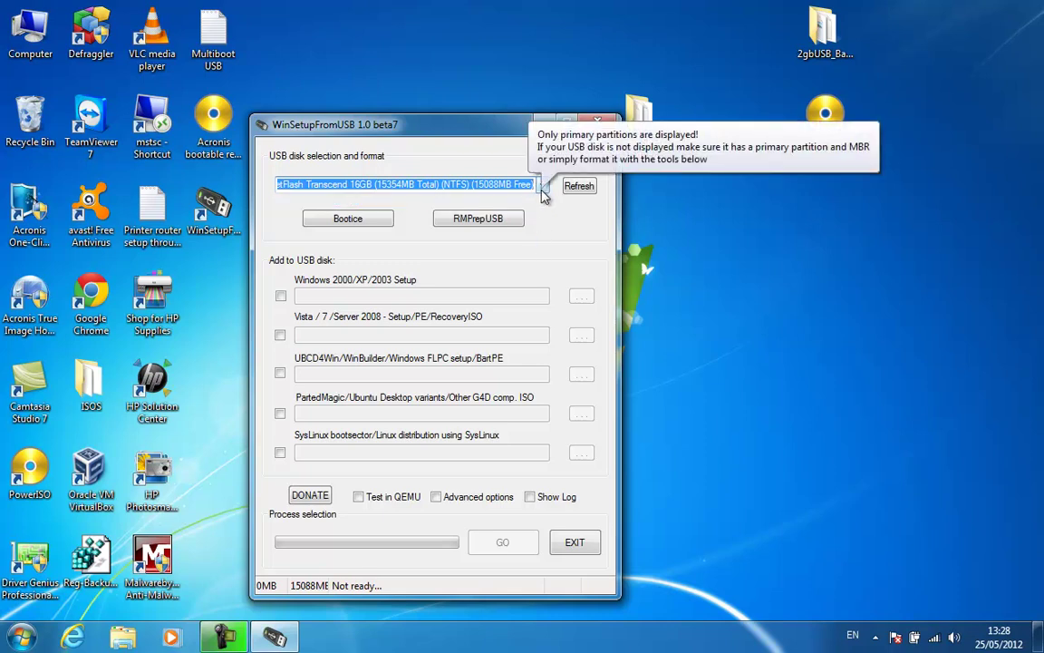
pyautogui.click(485, 226)
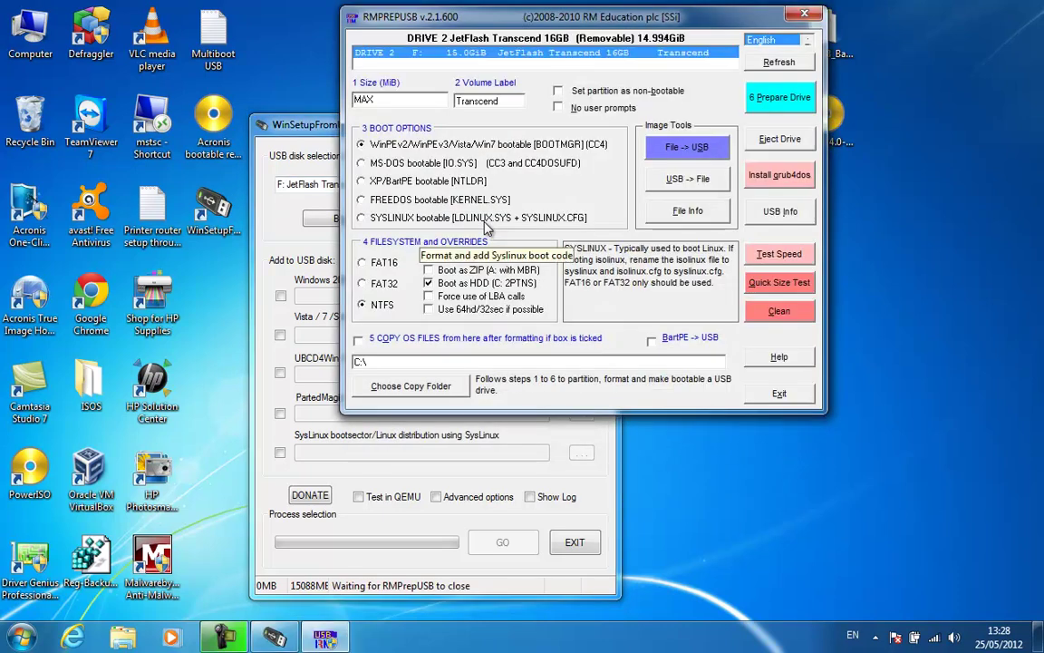
# Set the boot option to WinPEv2/WinPEv3/Vista/Win7 bootable [BOOTMGR] and the filesystem to NTFS
pyautogui.click(368, 183)
pyautogui.click(367, 308)
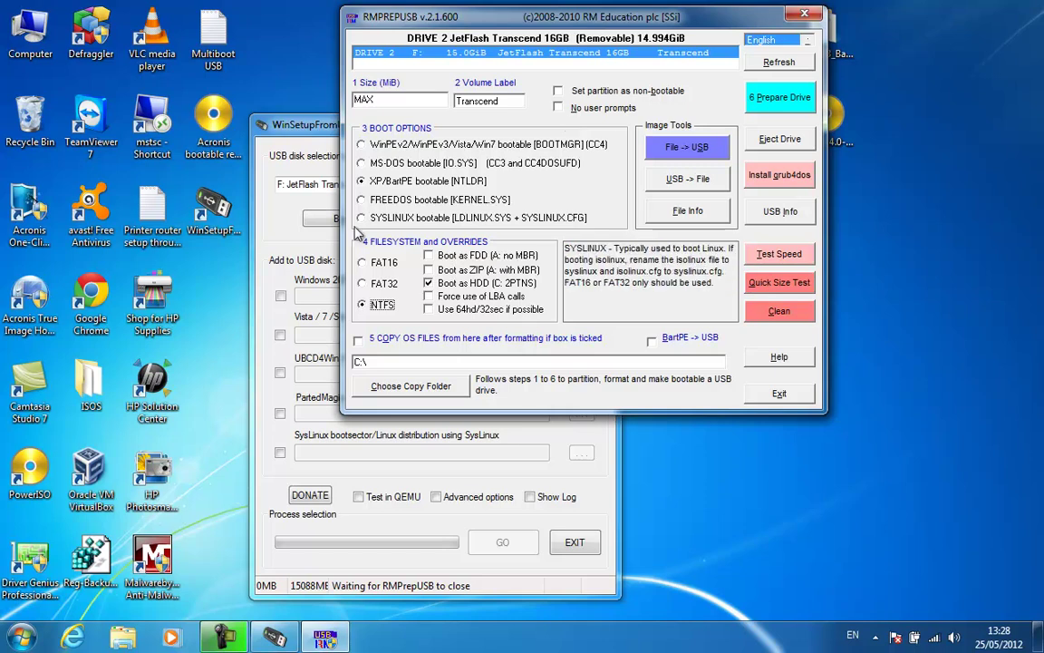
pyautogui.click(363, 284)
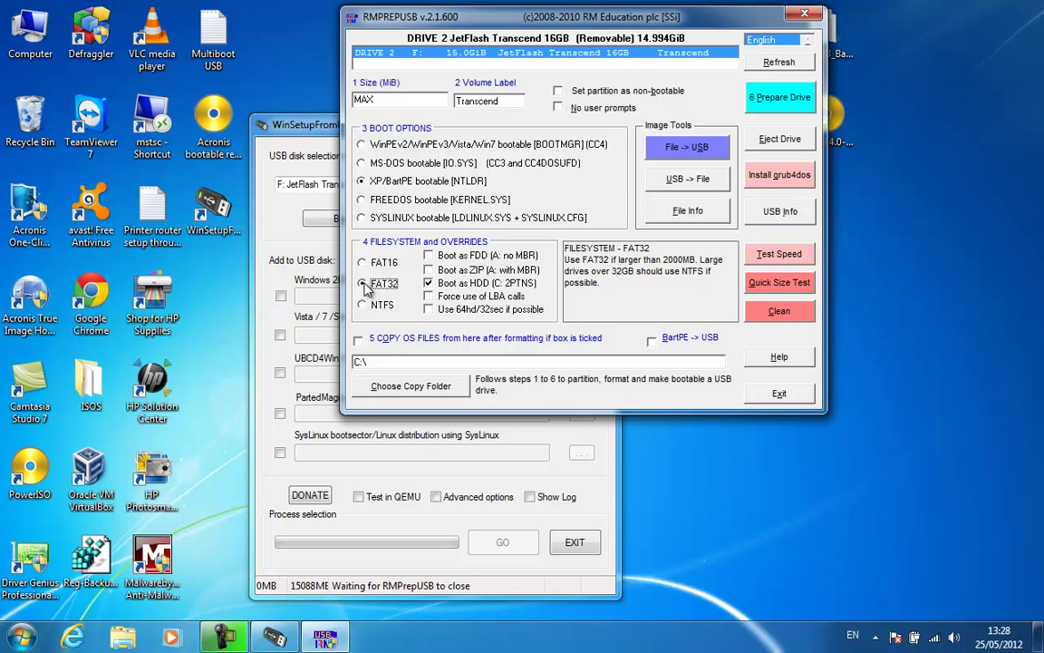
pyautogui.click(365, 146)
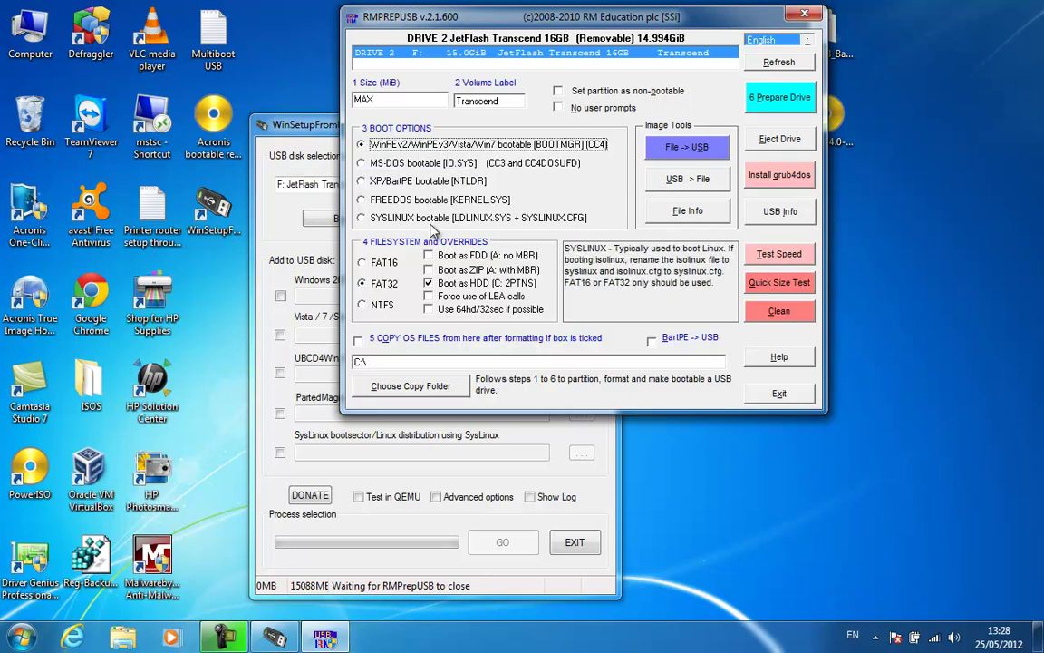
pyautogui.click(363, 306)
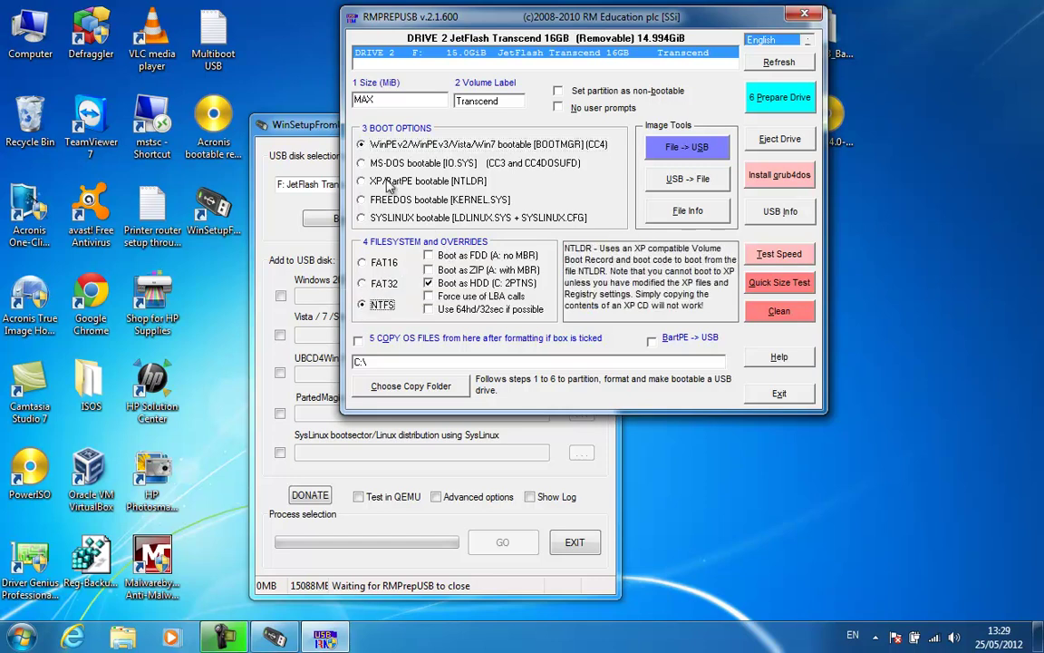
# Prepare the JetFlash Transcend 16GB drive, accepting the erasure of all its data, and exit RMPrepUSB
pyautogui.click(779, 97)
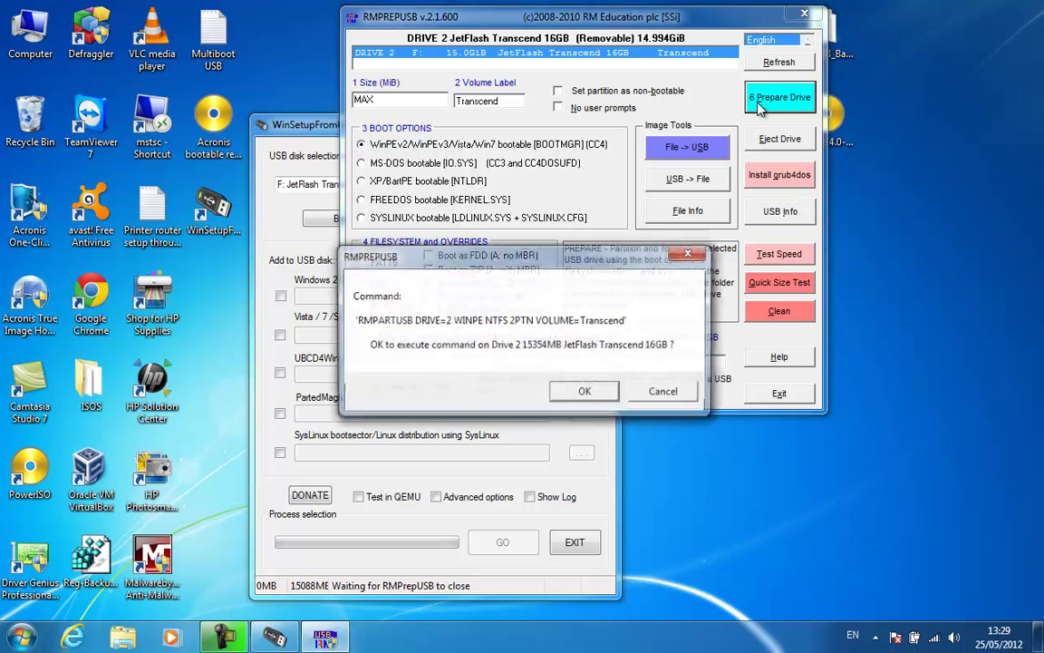
pyautogui.click(586, 390)
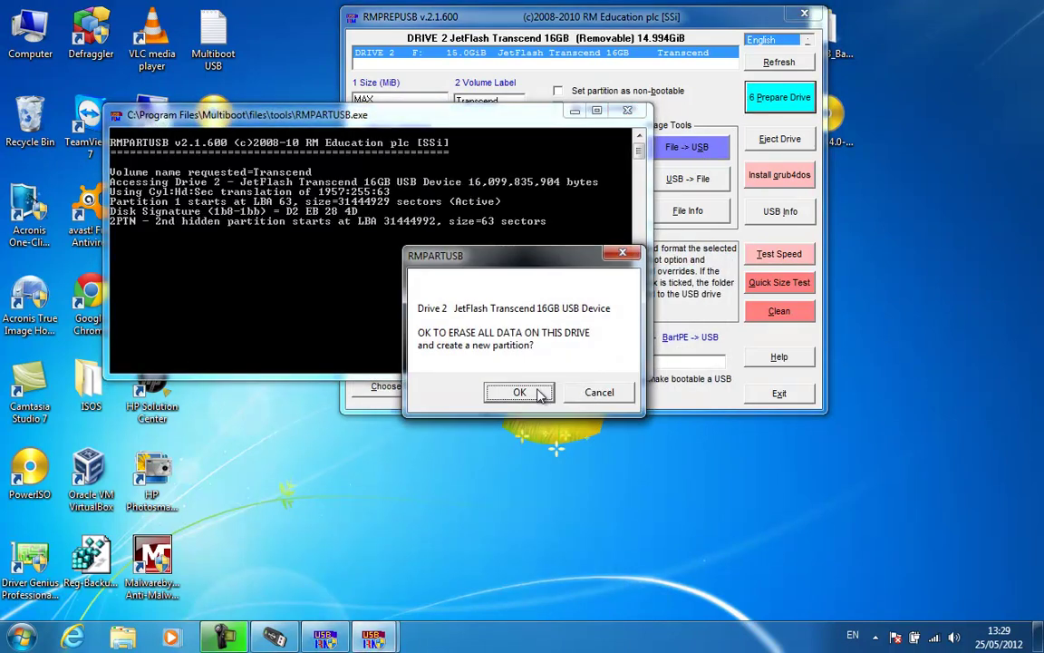
pyautogui.click(536, 392)
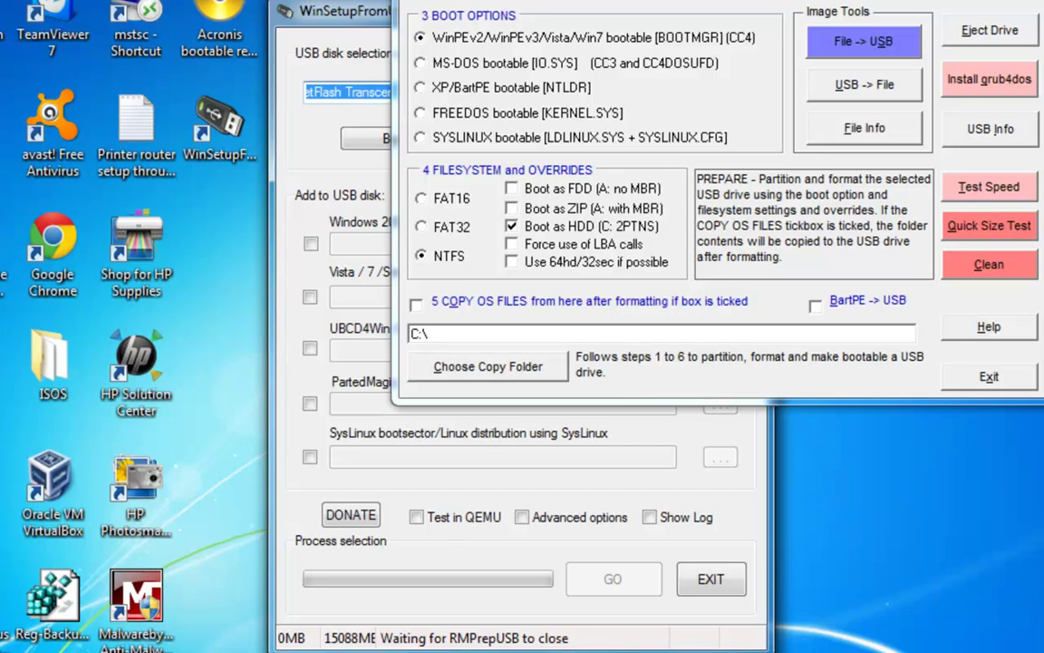
pyautogui.click(988, 375)
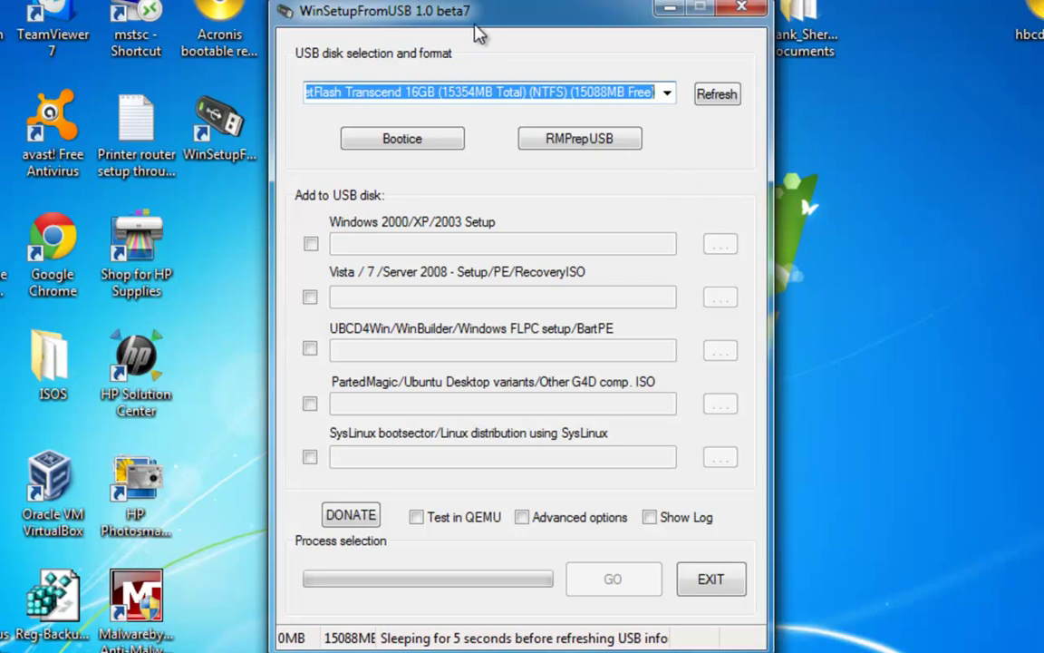
# Use Bootice to install the GRUB4DOS 0.4.5b master boot record on the USB disk with the default configuration
pyautogui.moveTo(449, 12); pyautogui.dragTo(524, 0)
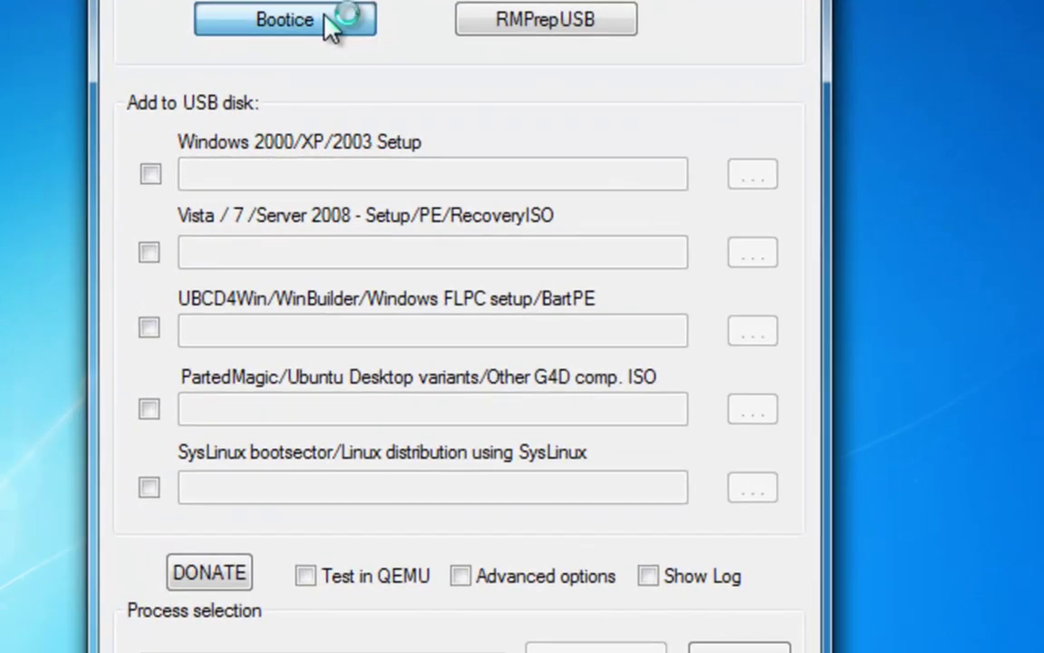
pyautogui.click(504, 53)
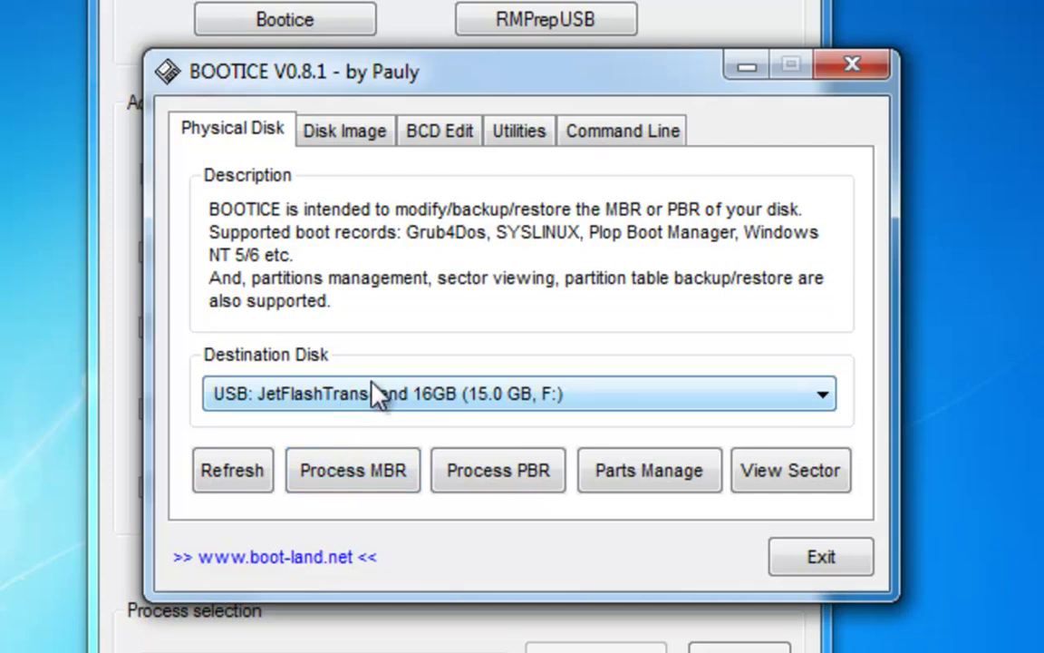
pyautogui.click(350, 470)
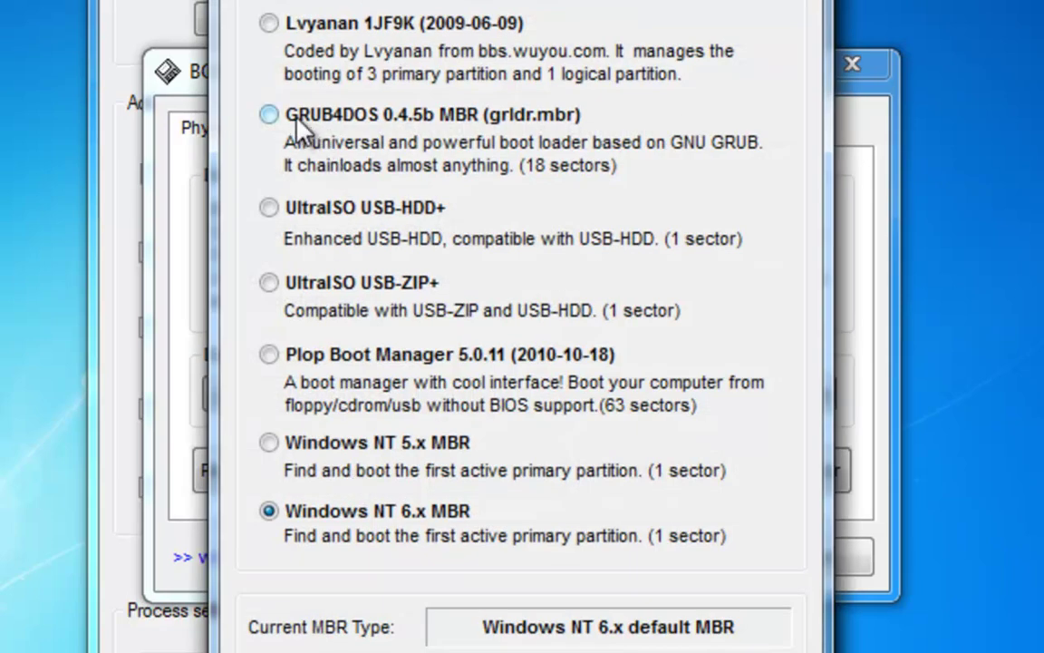
pyautogui.click(298, 118)
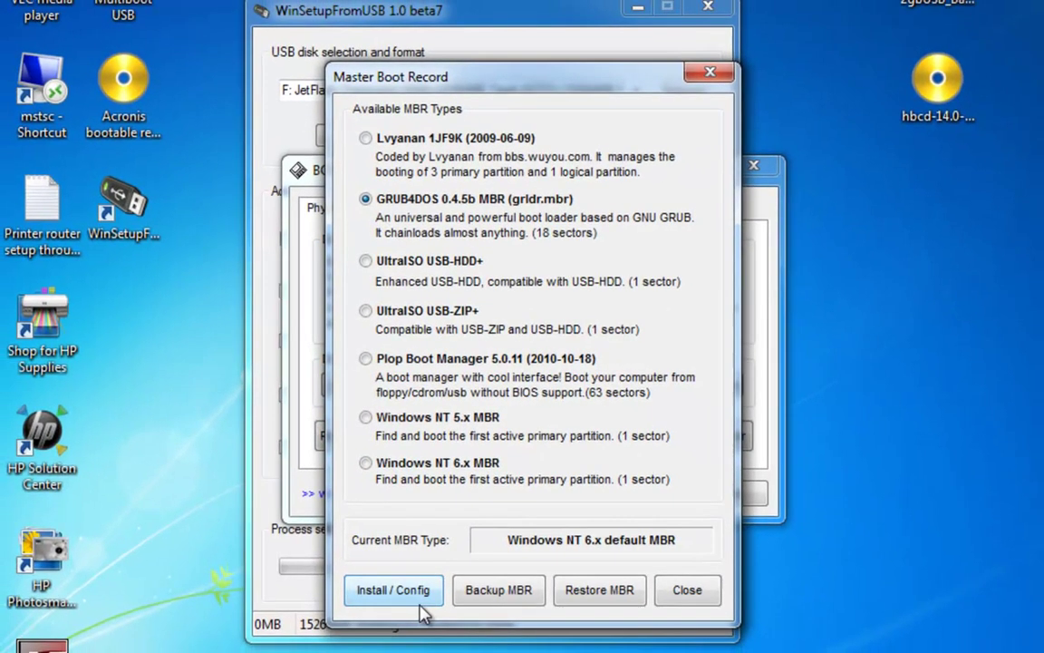
pyautogui.click(424, 592)
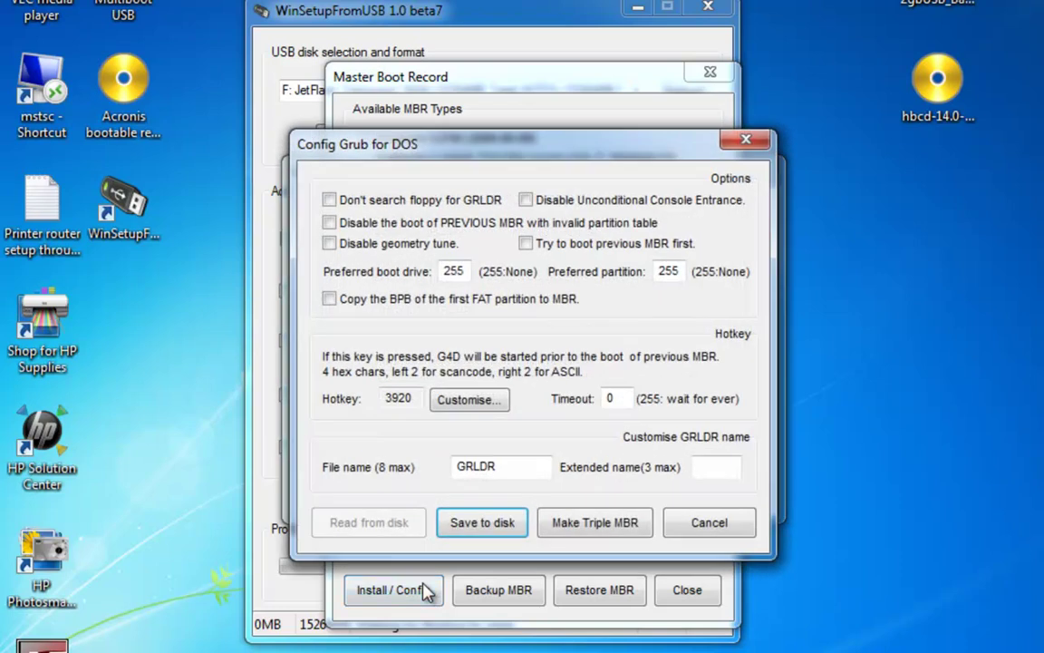
pyautogui.click(502, 530)
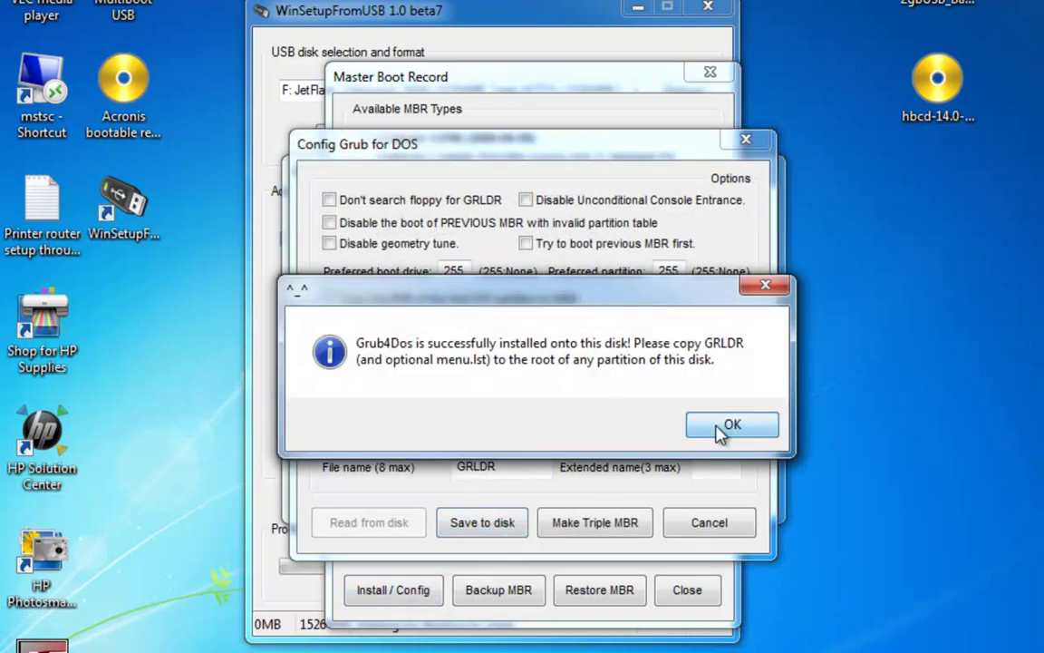
pyautogui.click(729, 426)
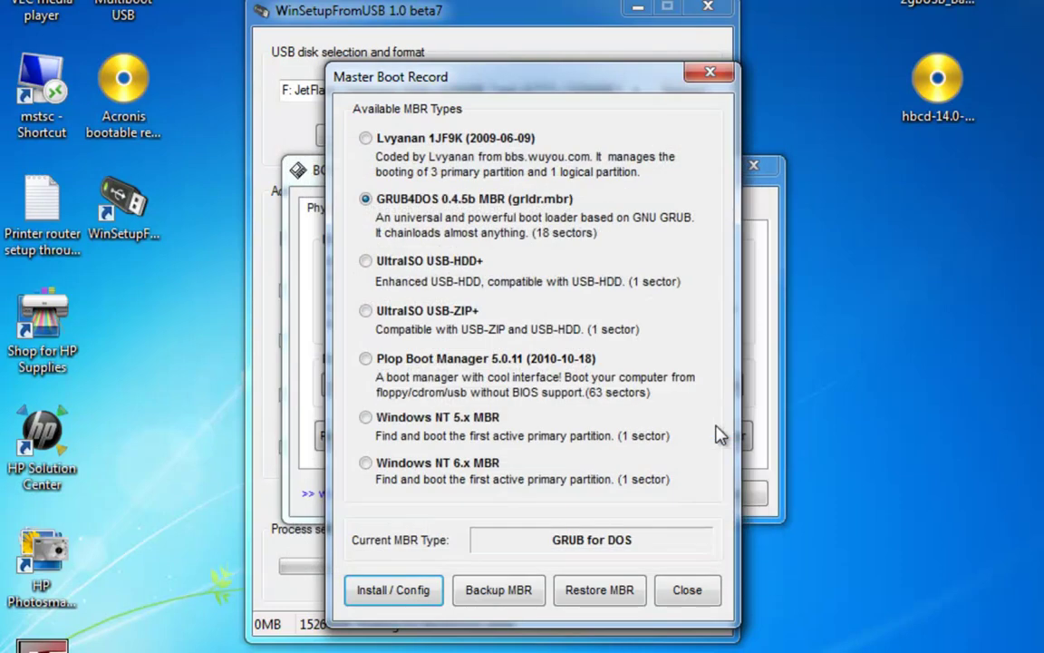
pyautogui.click(687, 590)
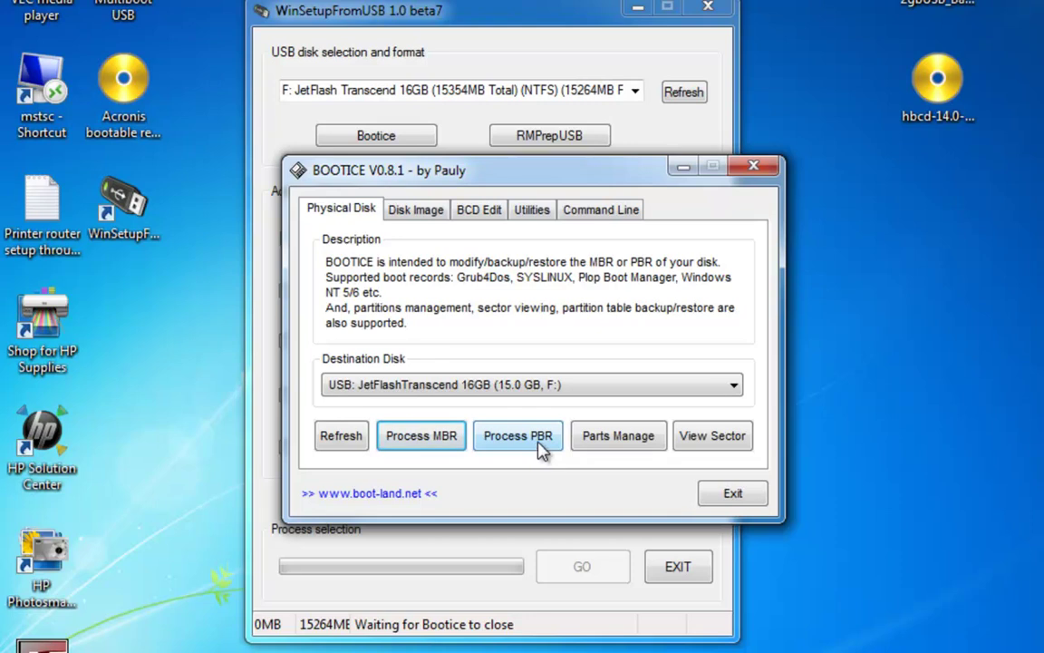
# Install the NTLDR partition boot record on the USB's NTFS partition, keeping NTLDR as the boot file name, and exit Bootice
pyautogui.click(537, 444)
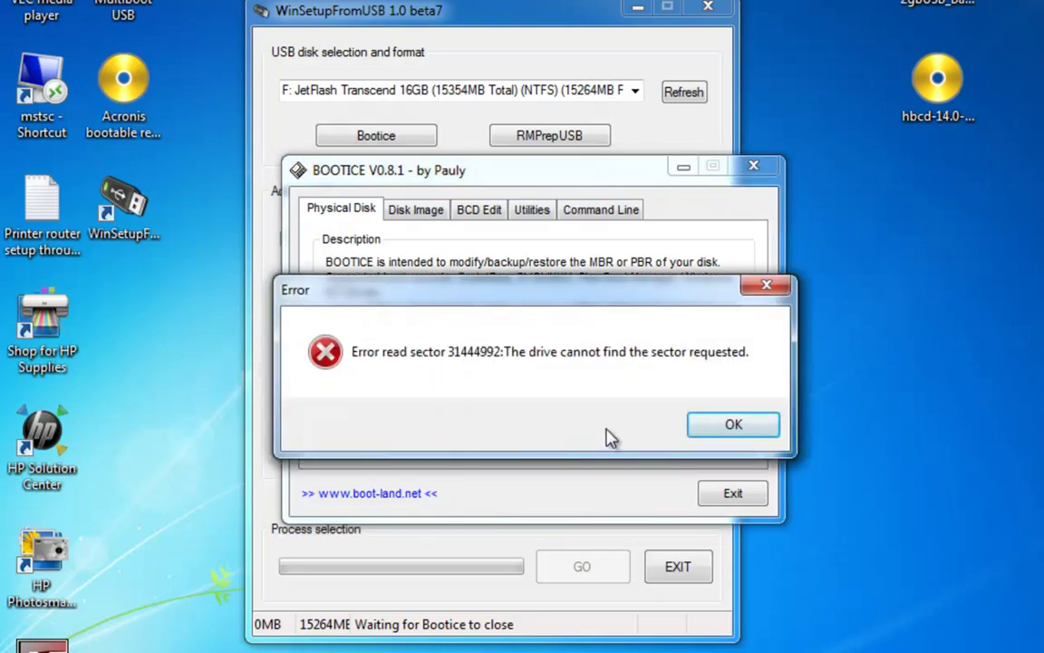
pyautogui.click(735, 433)
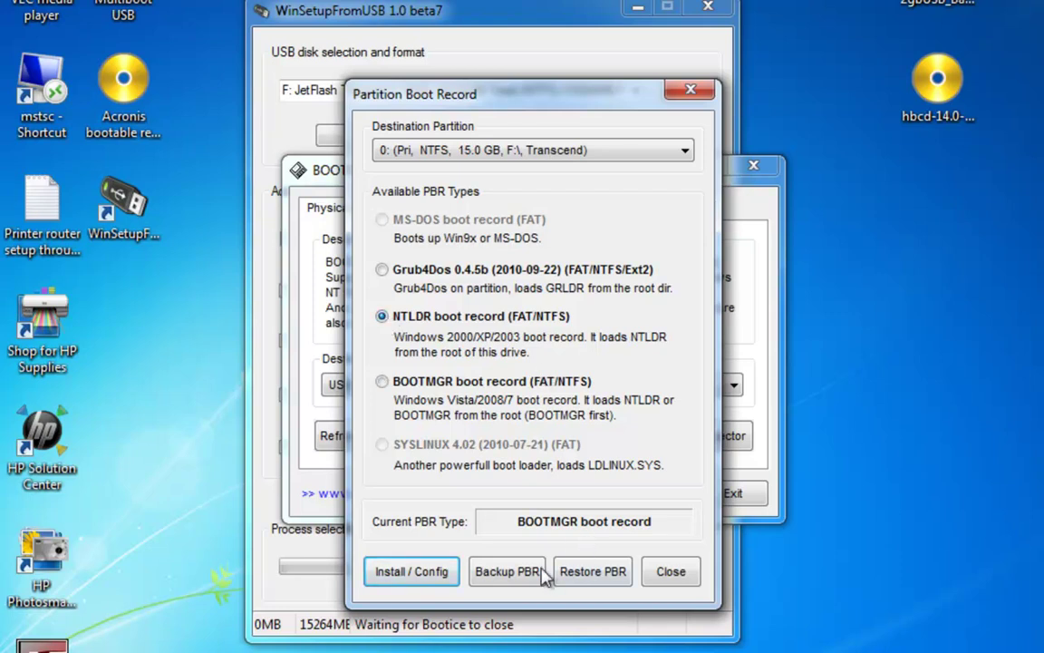
pyautogui.click(437, 580)
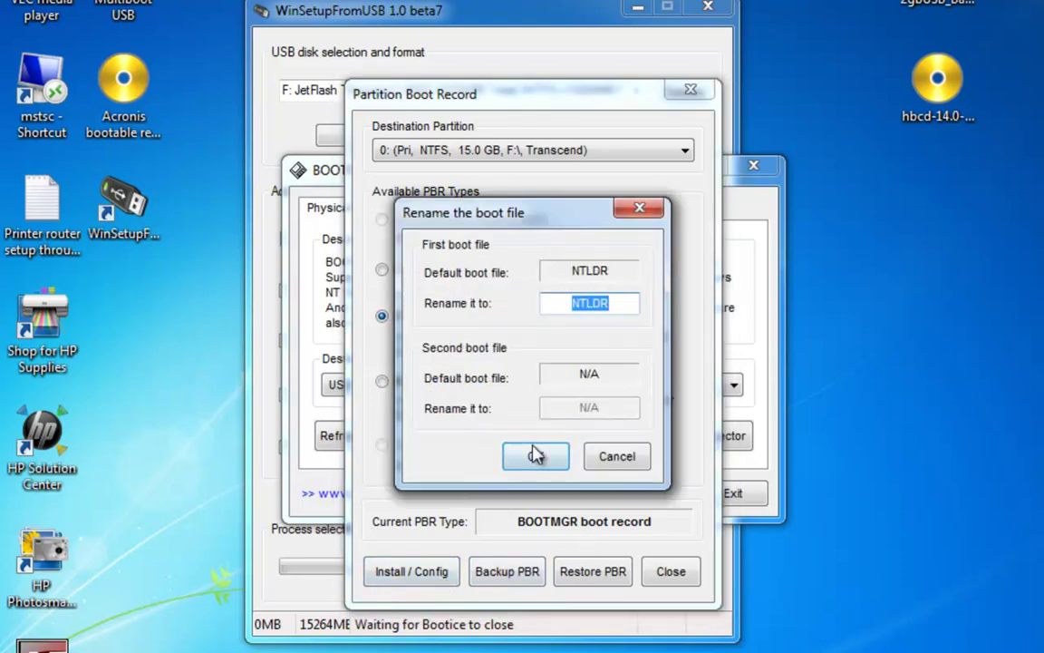
pyautogui.click(535, 455)
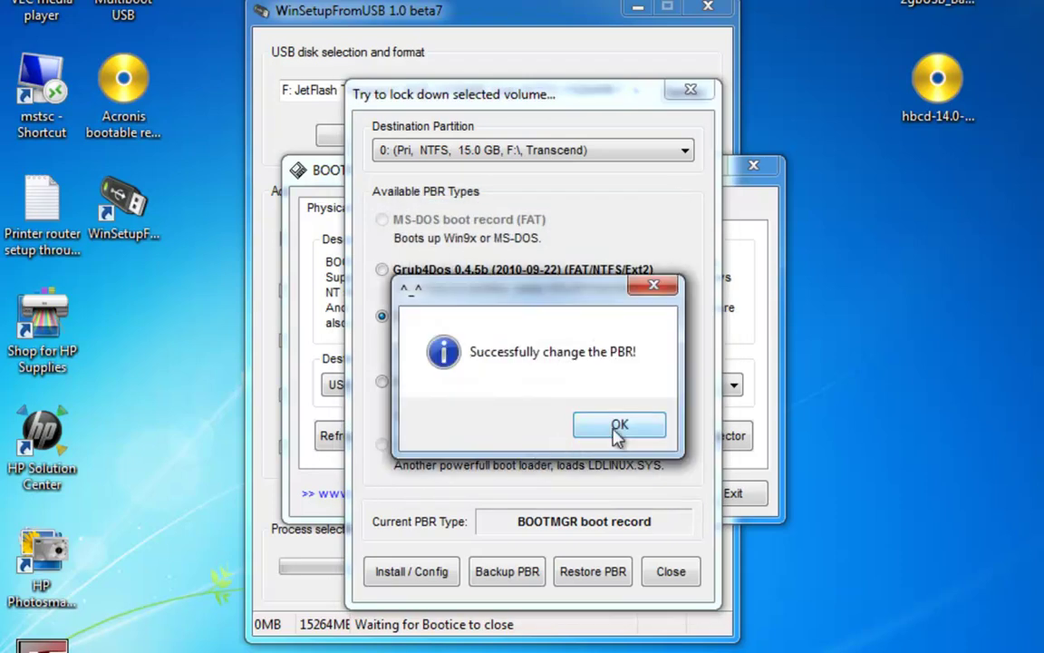
pyautogui.click(620, 428)
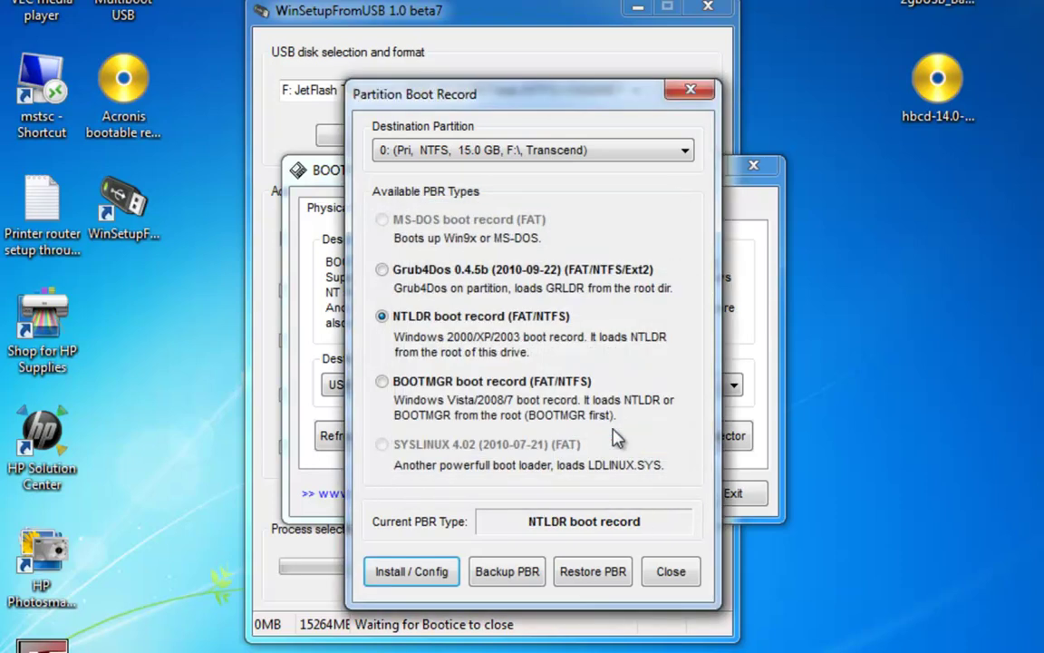
pyautogui.click(652, 578)
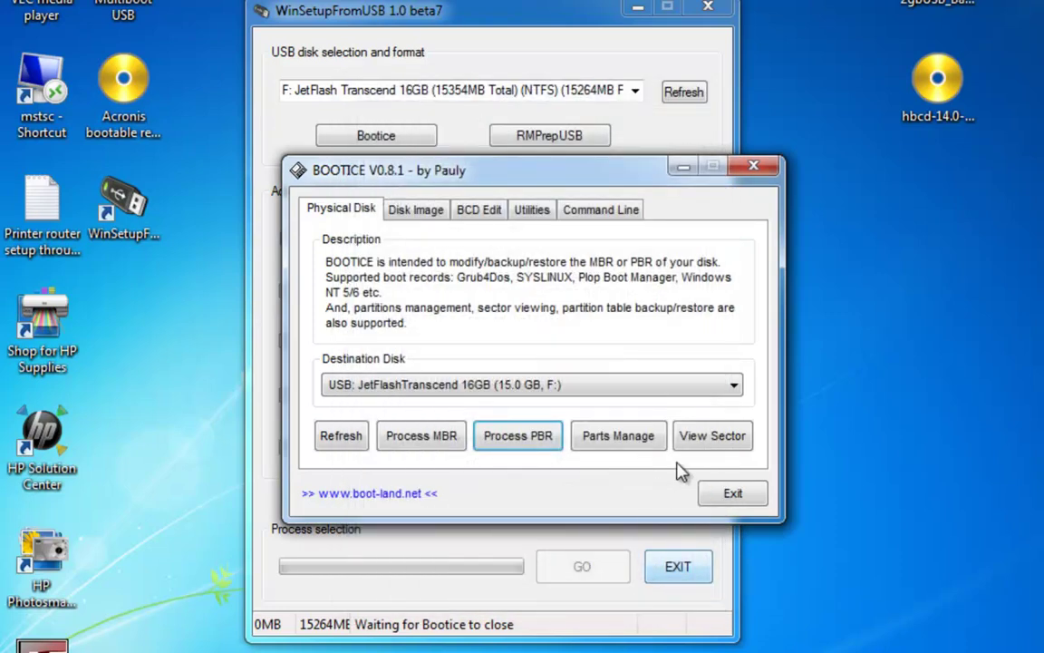
pyautogui.click(738, 495)
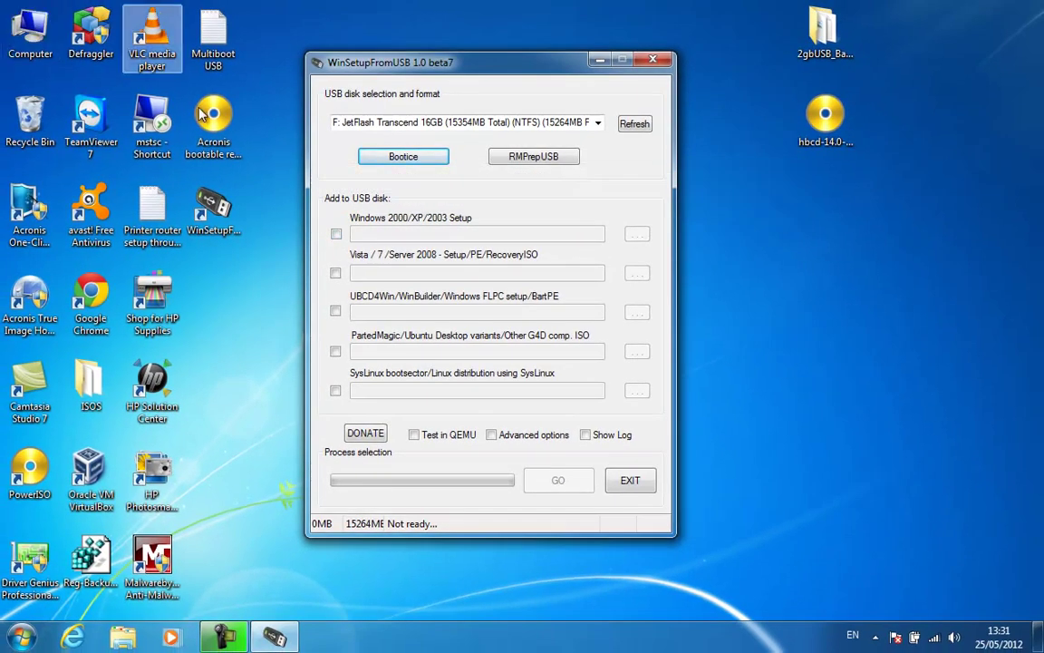
# Switch to PowerISO, choose an ISO image from the desktop to mount to virtual drive E:, and leave the program
pyautogui.click(36, 467)
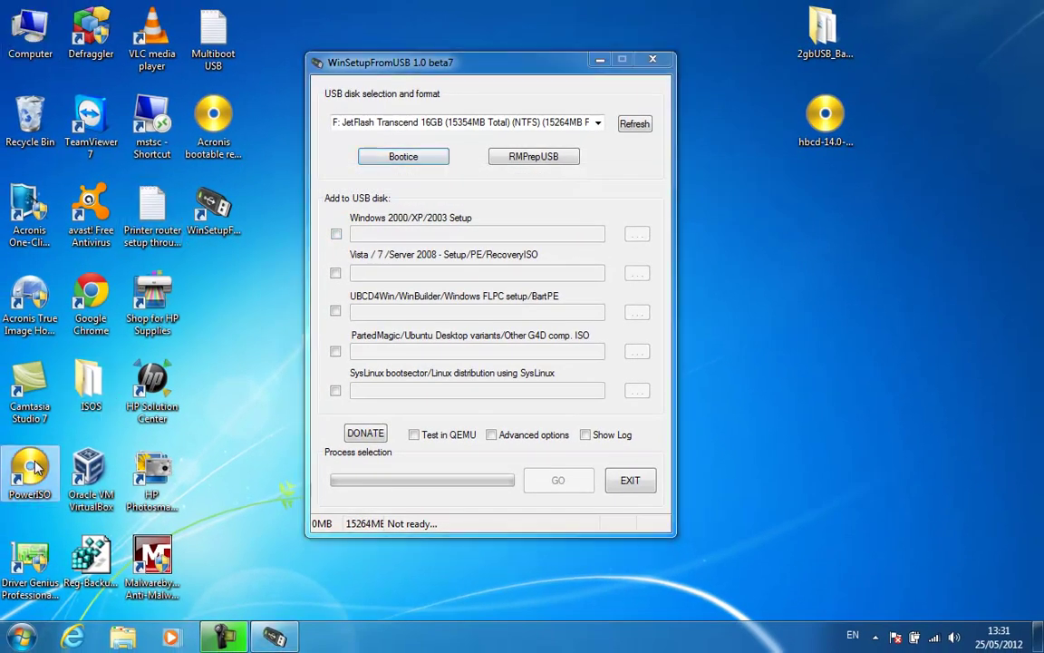
pyautogui.doubleClick(31, 469)
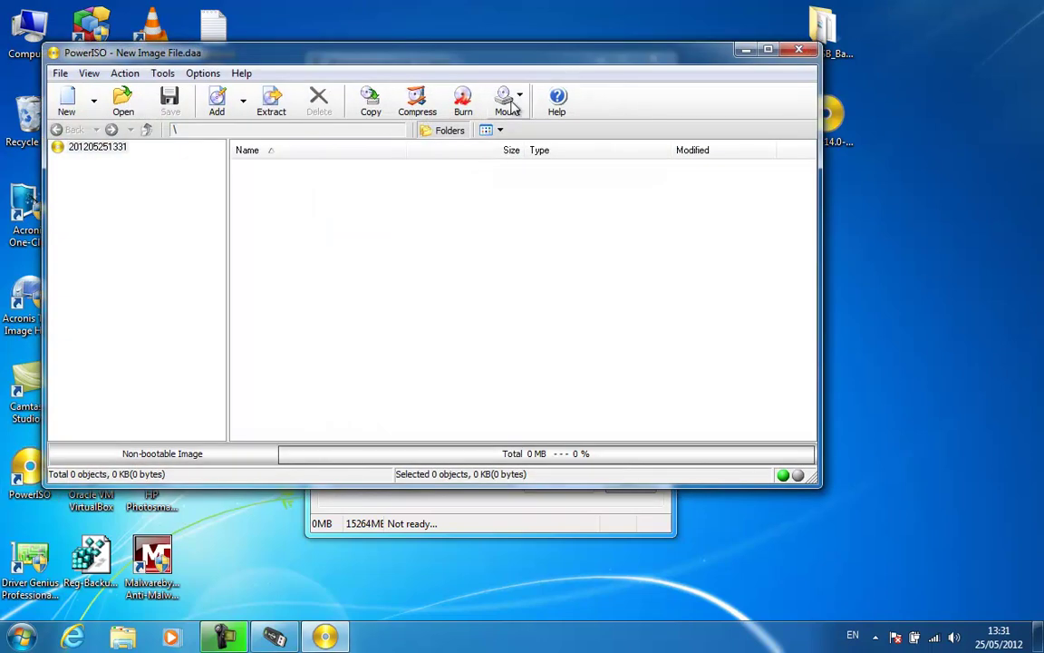
pyautogui.click(510, 103)
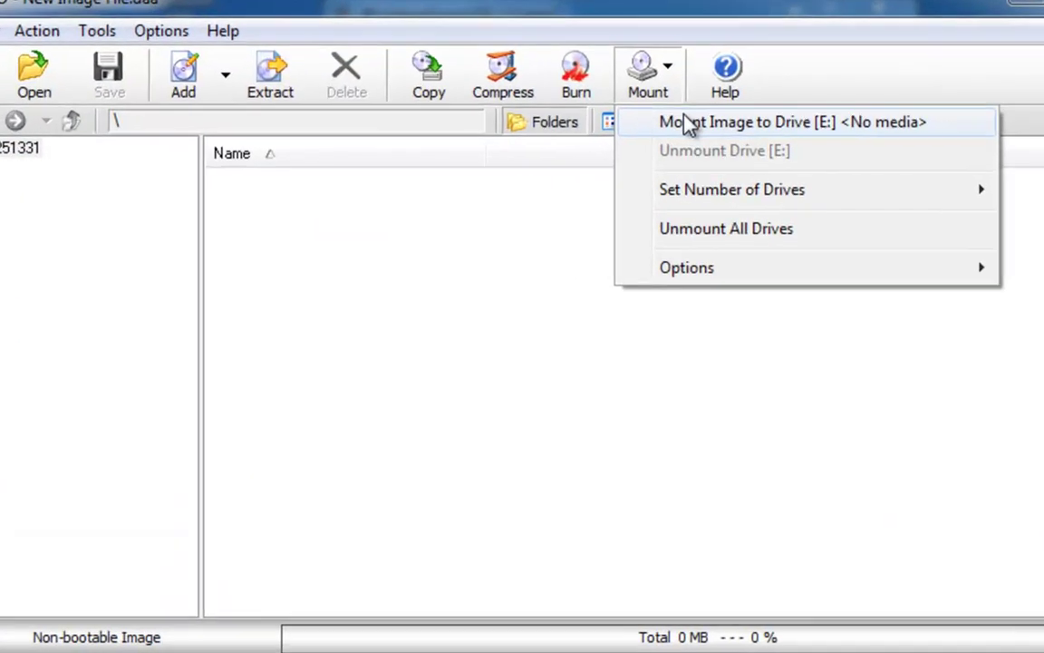
pyautogui.click(533, 133)
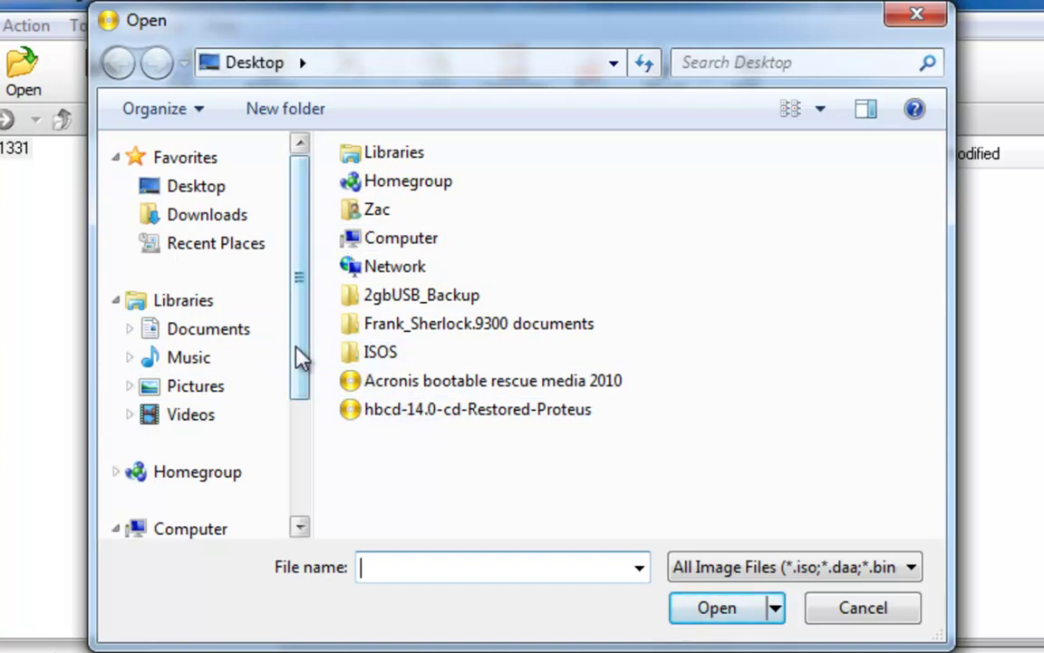
pyautogui.scroll(-1, 296, 381)
pyautogui.scroll(1, 302, 392)
pyautogui.moveTo(302, 391); pyautogui.dragTo(294, 474)
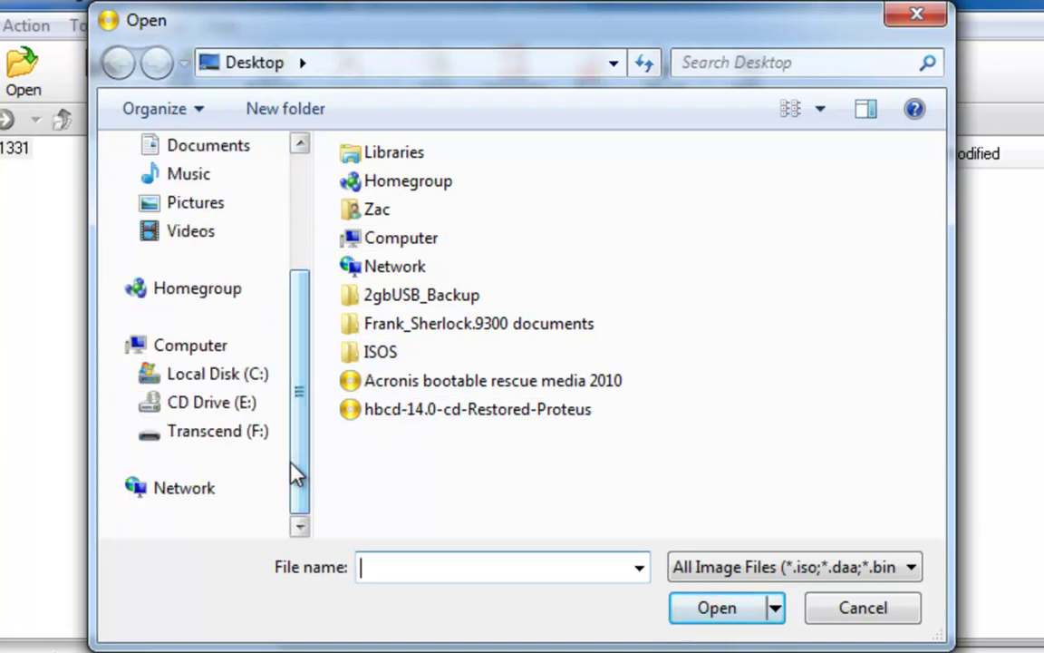
pyautogui.scroll(2, 307, 235)
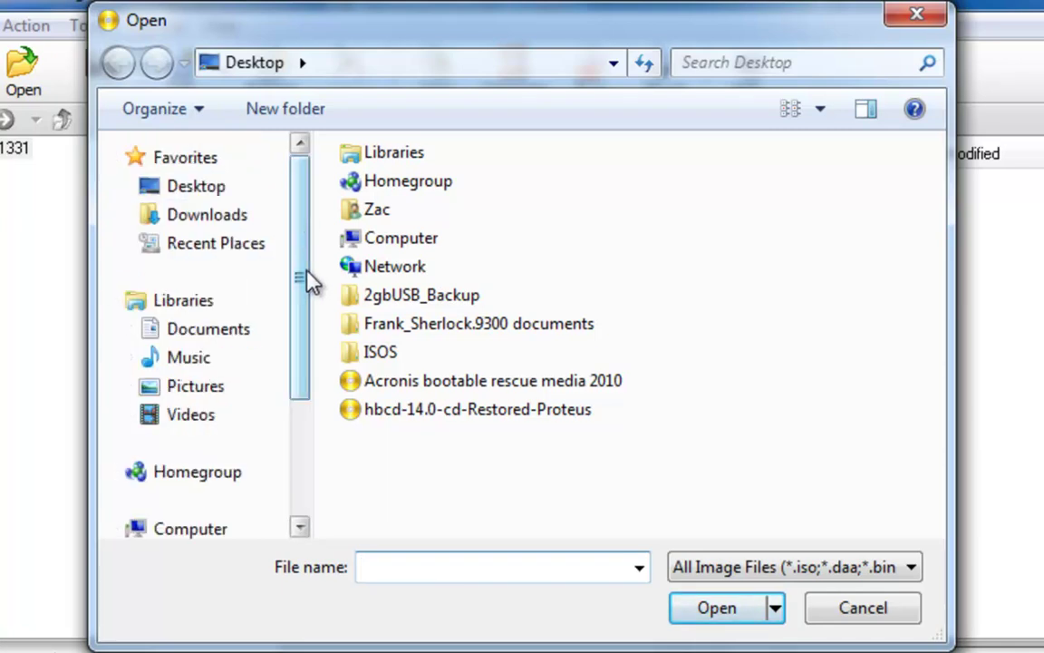
pyautogui.click(422, 383)
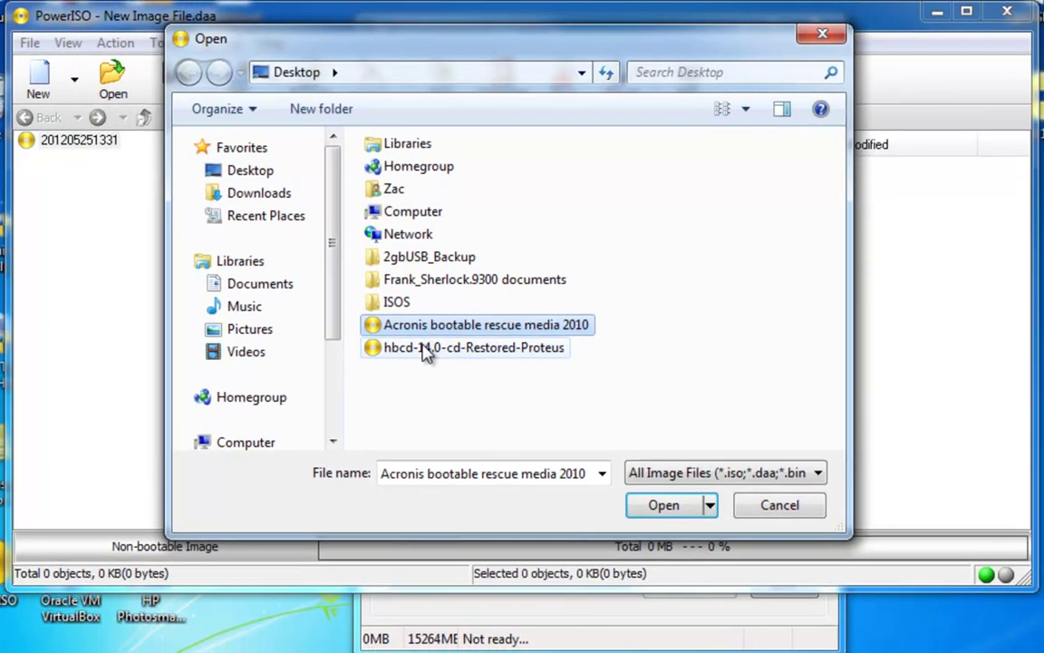
pyautogui.doubleClick(403, 409)
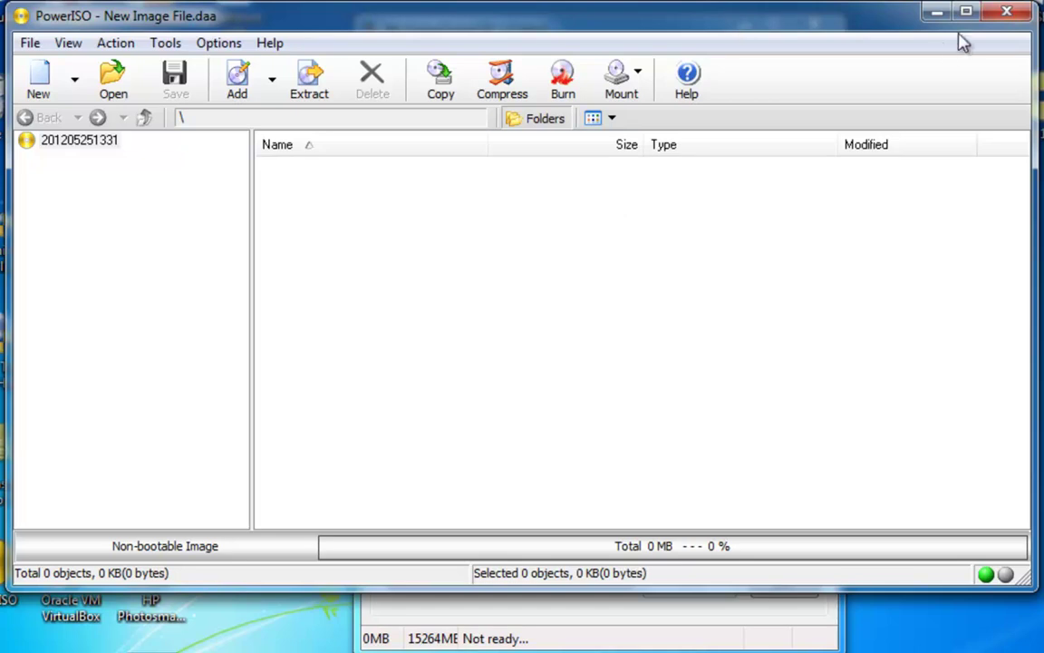
pyautogui.click(937, 11)
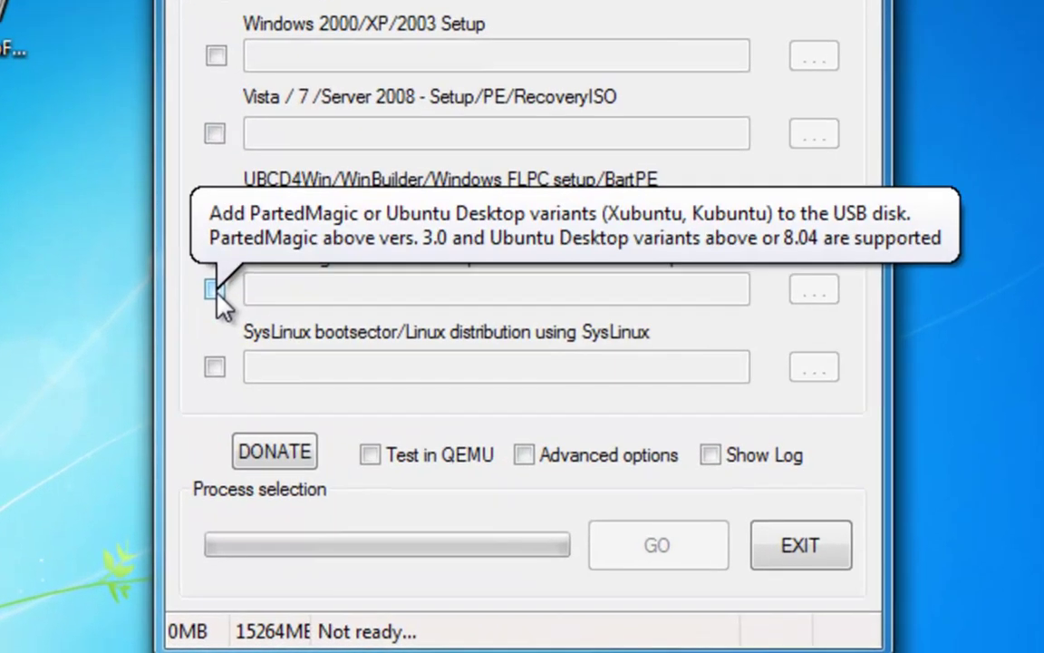
# Add SpinRite.iso from the ISOS folder to the USB disk as a PartedMagic/Ubuntu/Other G4D compatible ISO and run the job to completion
pyautogui.click(325, 363)
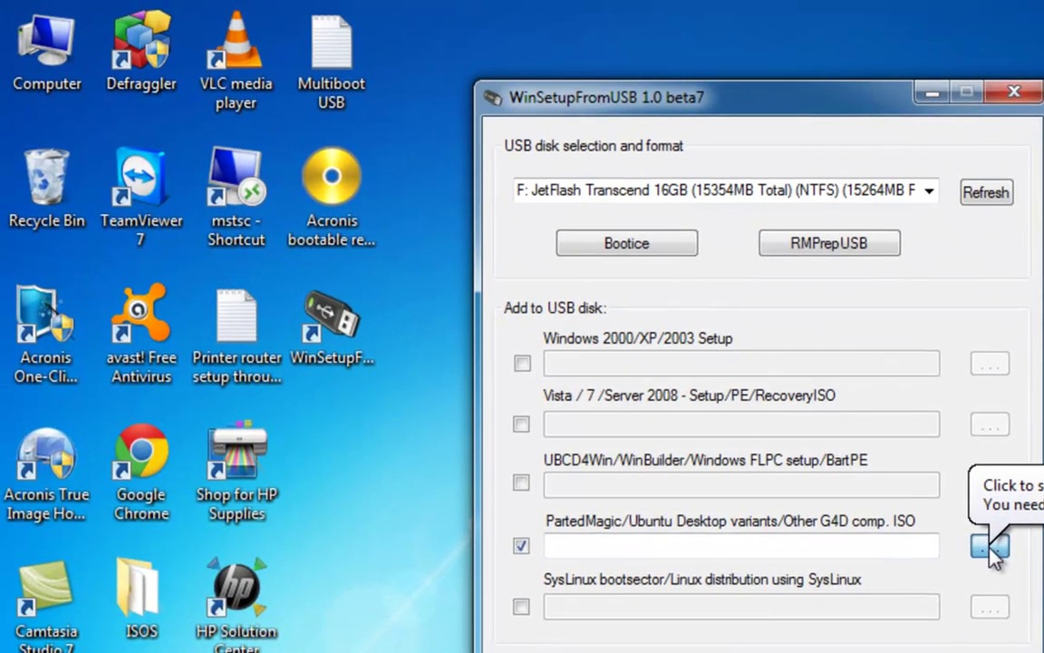
pyautogui.click(990, 546)
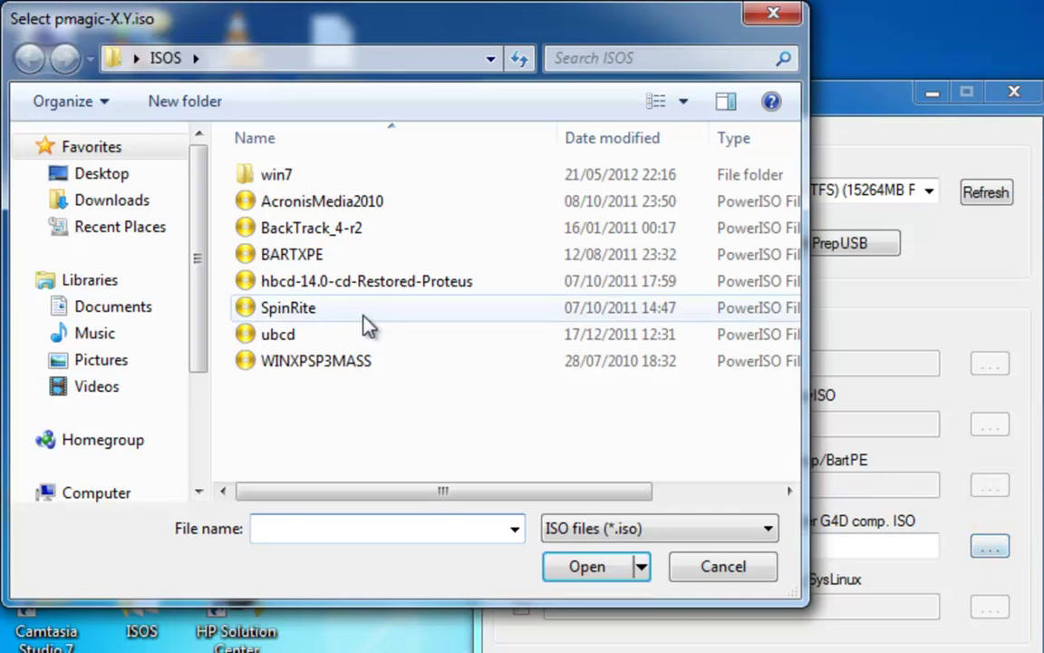
pyautogui.click(328, 307)
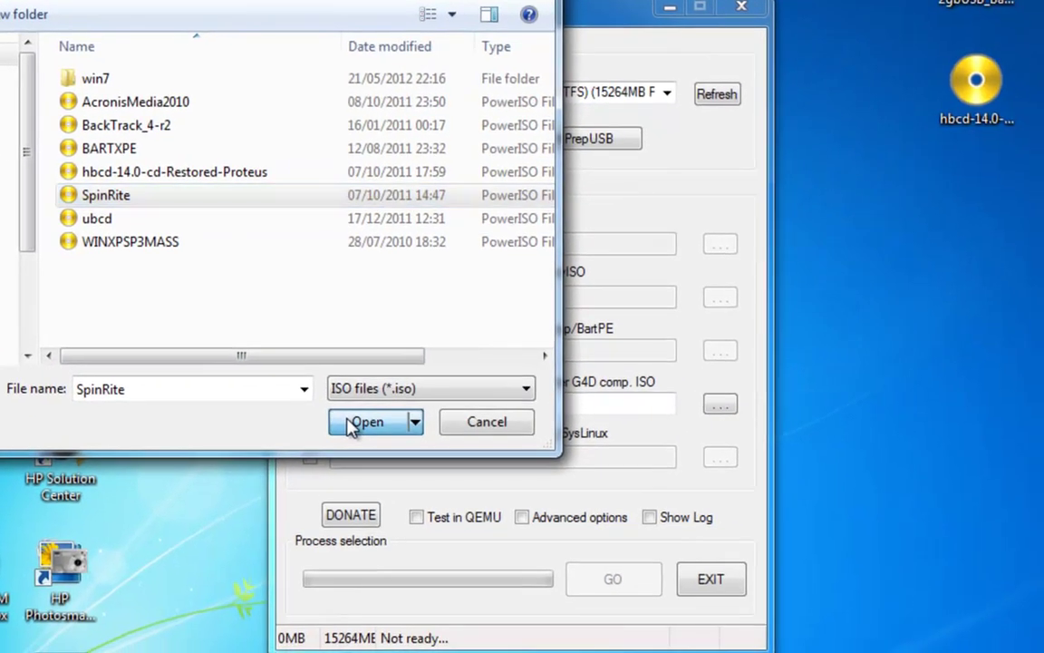
pyautogui.click(348, 421)
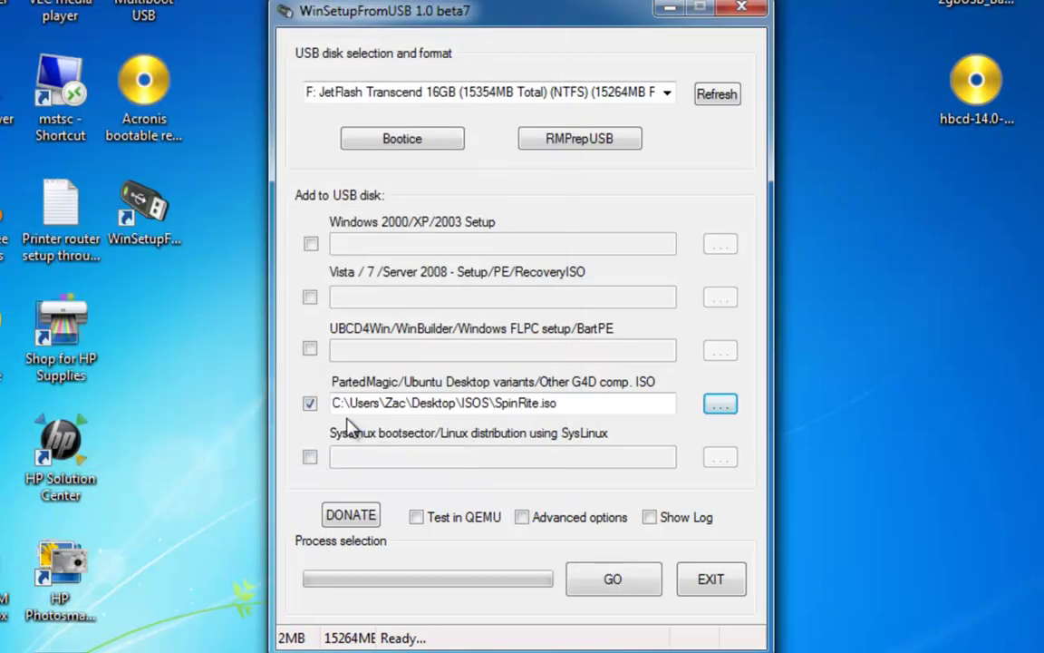
pyautogui.click(597, 578)
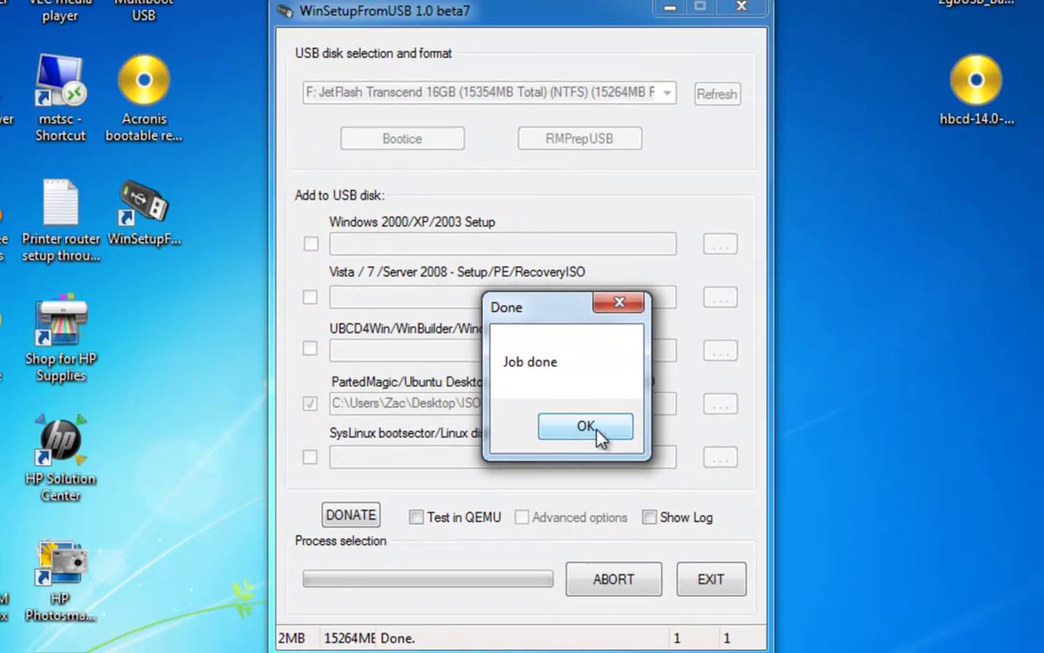
pyautogui.click(596, 432)
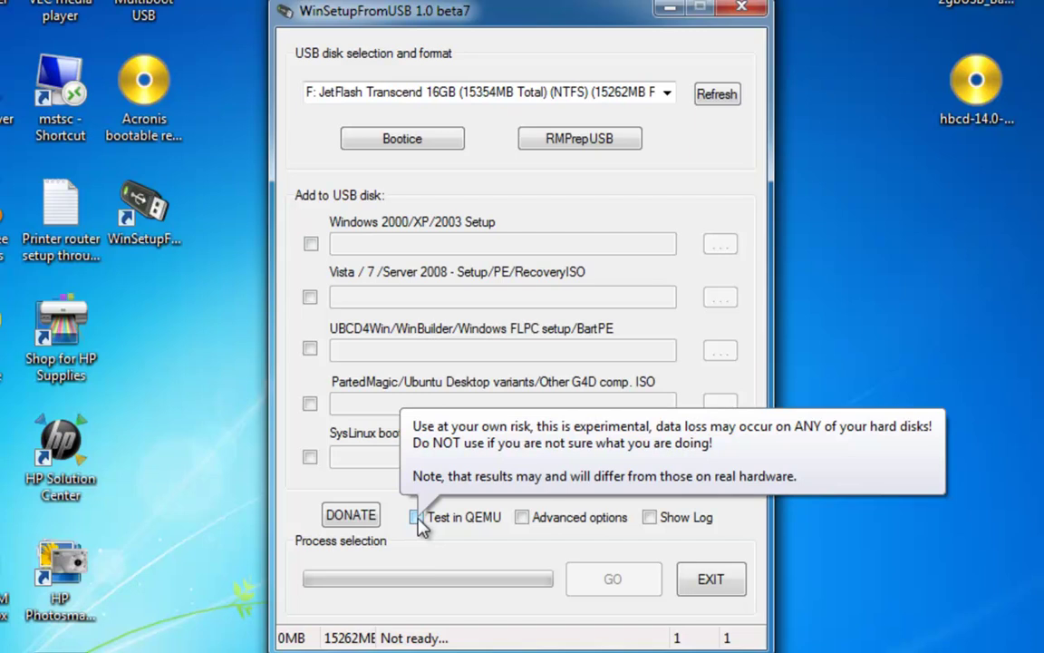
# Test the USB drive in QEMU by booting SpinRite from partition 0, and close the emulator and completion message
pyautogui.click(415, 517)
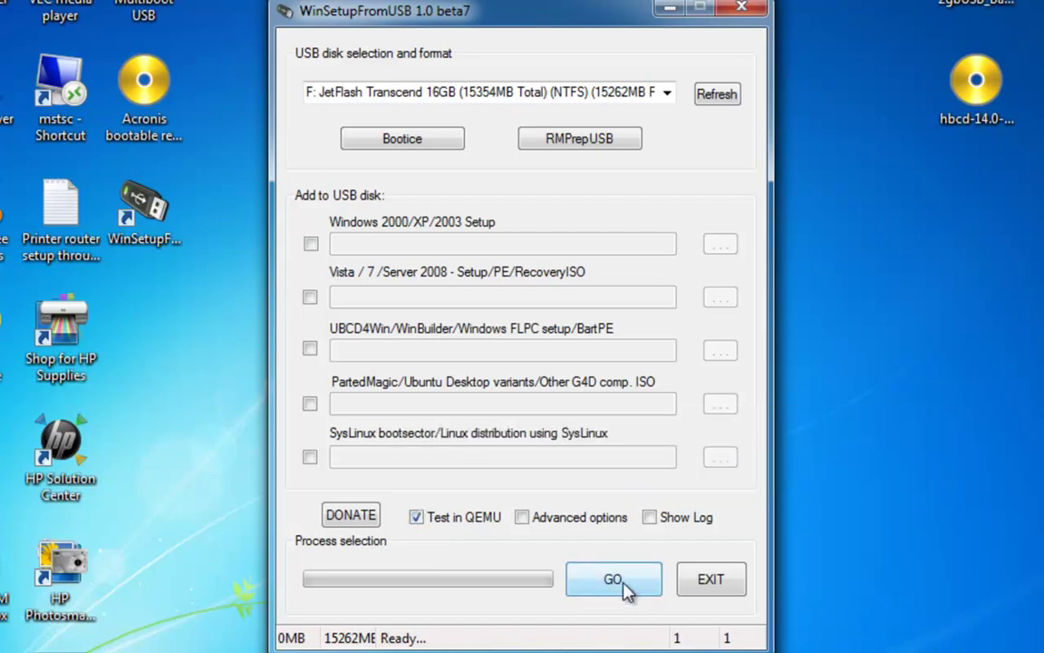
pyautogui.click(624, 589)
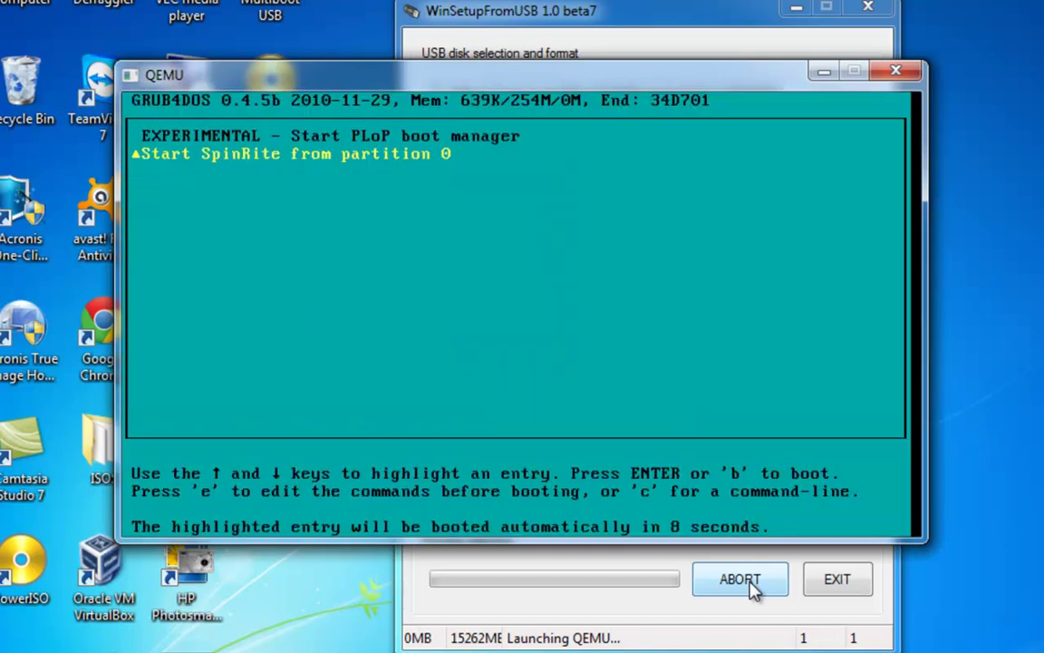
pyautogui.press('Up')
pyautogui.press('Down')
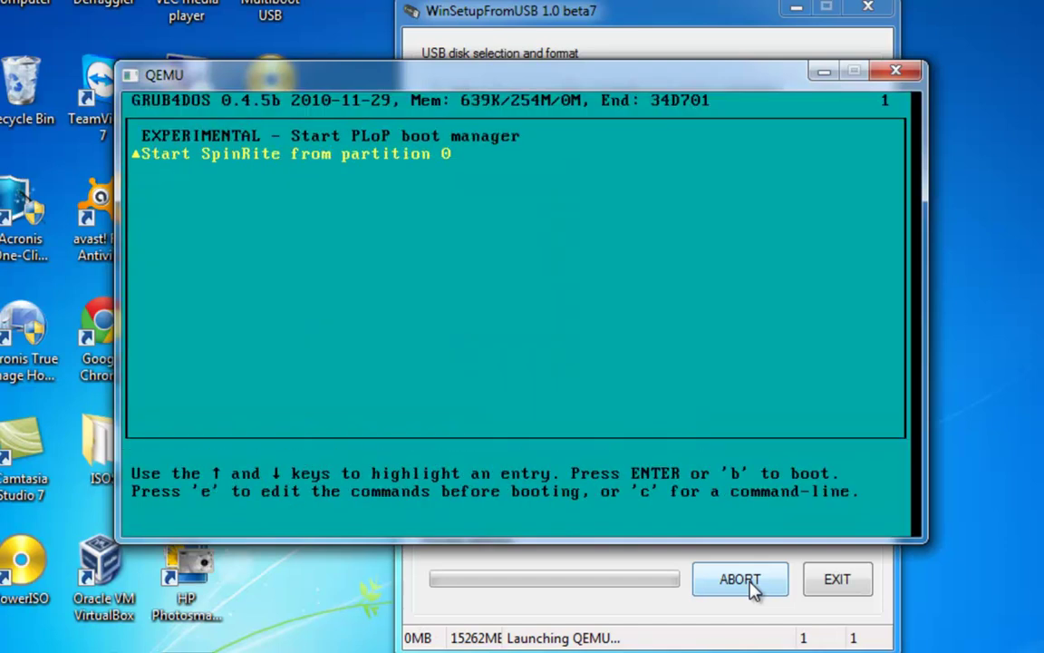
pyautogui.press('Return')
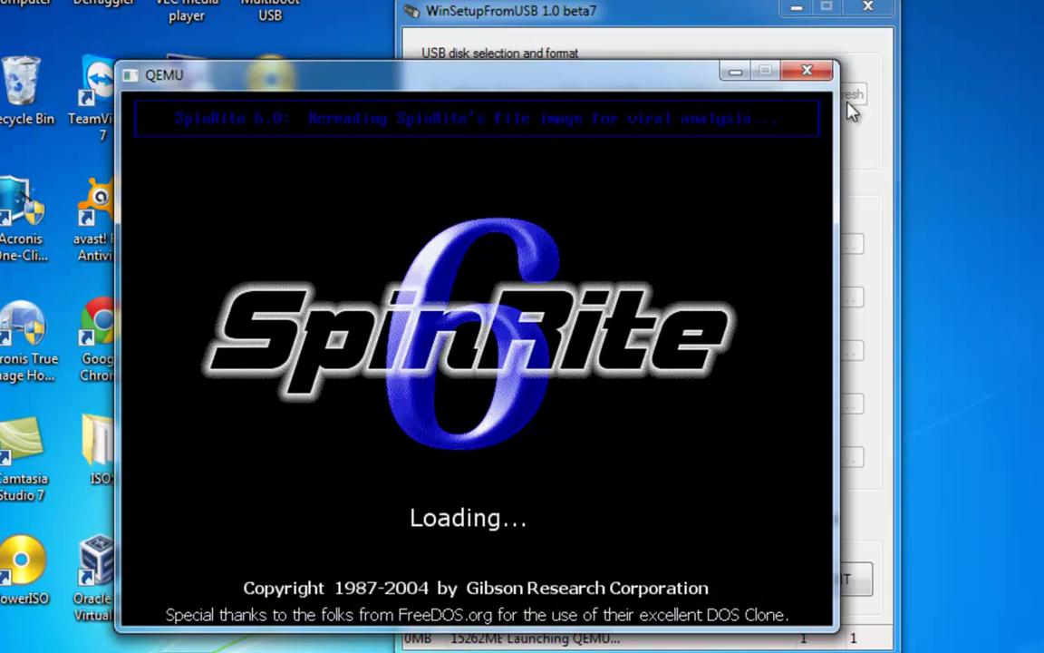
pyautogui.click(816, 71)
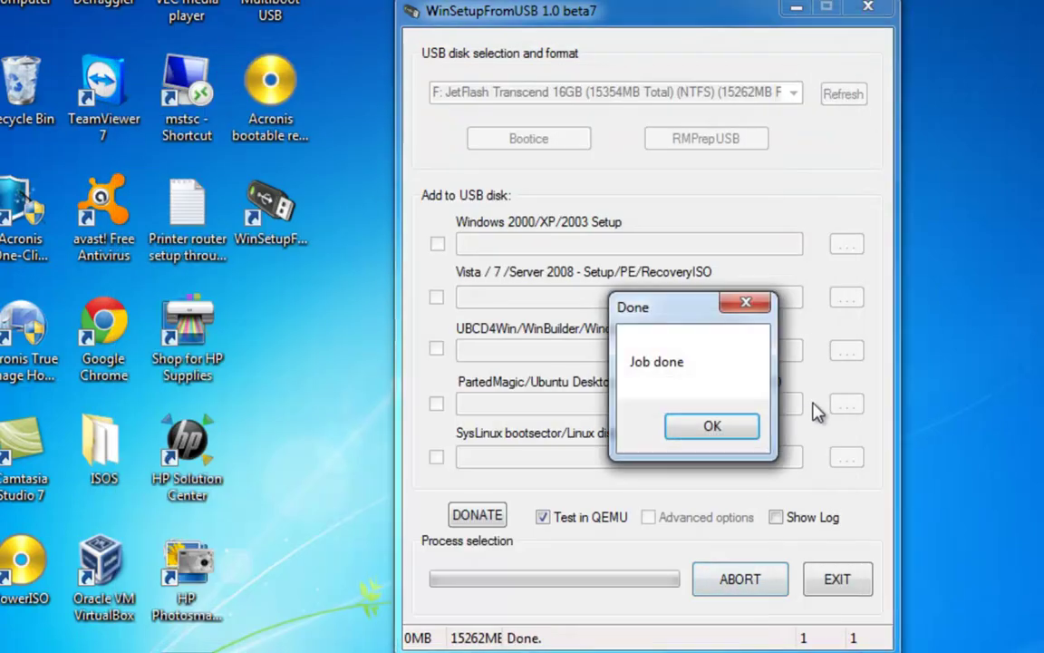
pyautogui.click(713, 426)
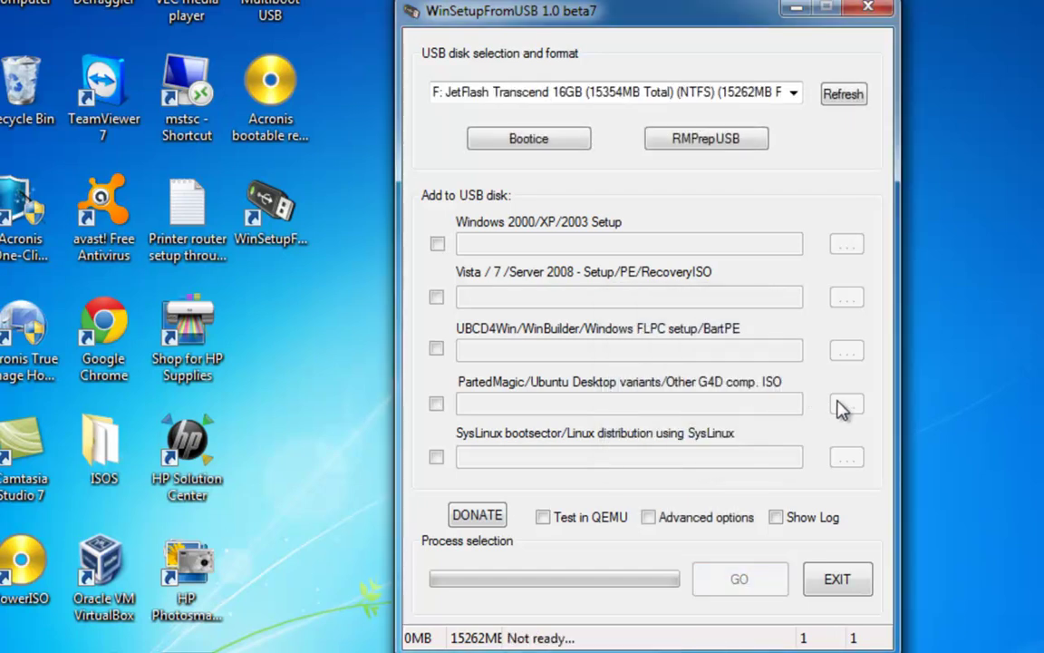
# Add hbcd-14.0-cd-Restored-Proteus.iso to the USB disk as another G4D compatible ISO and run the job to completion
pyautogui.click(436, 403)
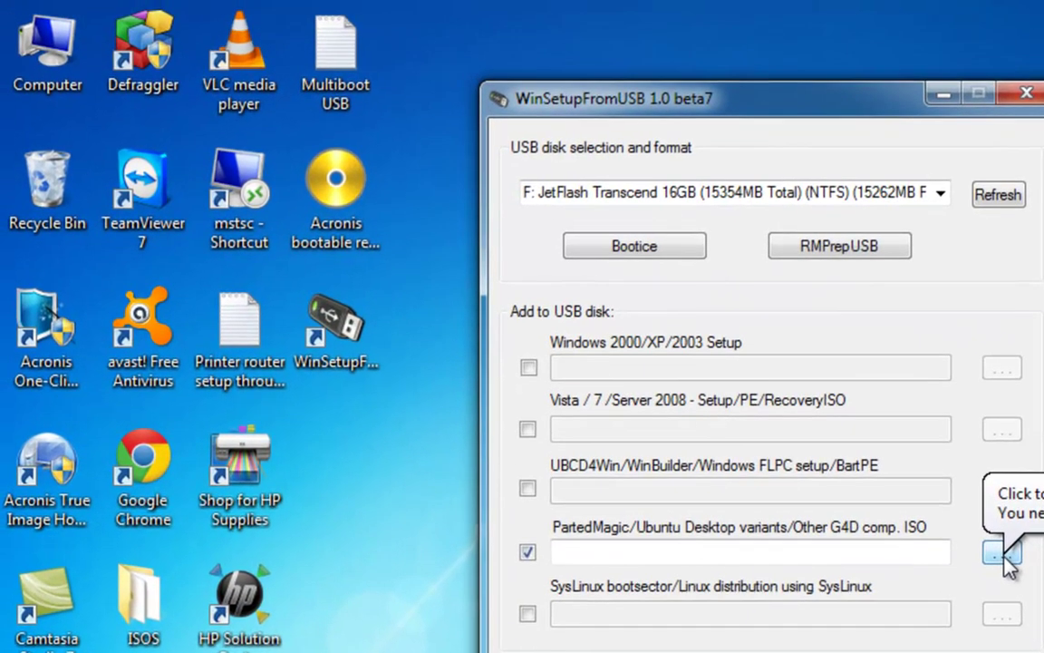
pyautogui.click(854, 413)
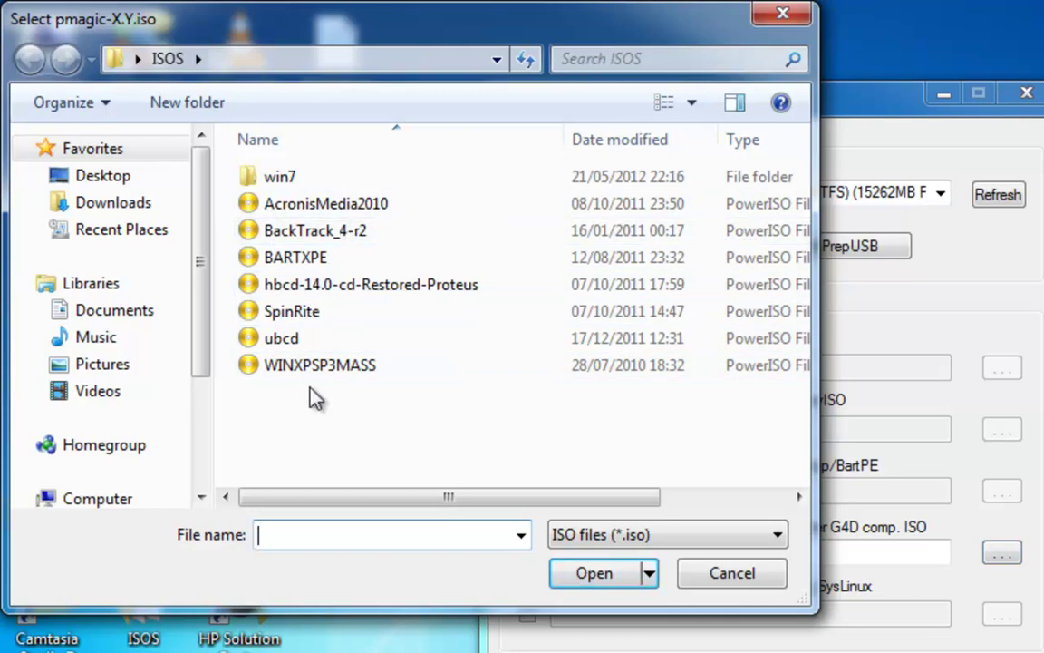
pyautogui.click(326, 286)
pyautogui.click(592, 573)
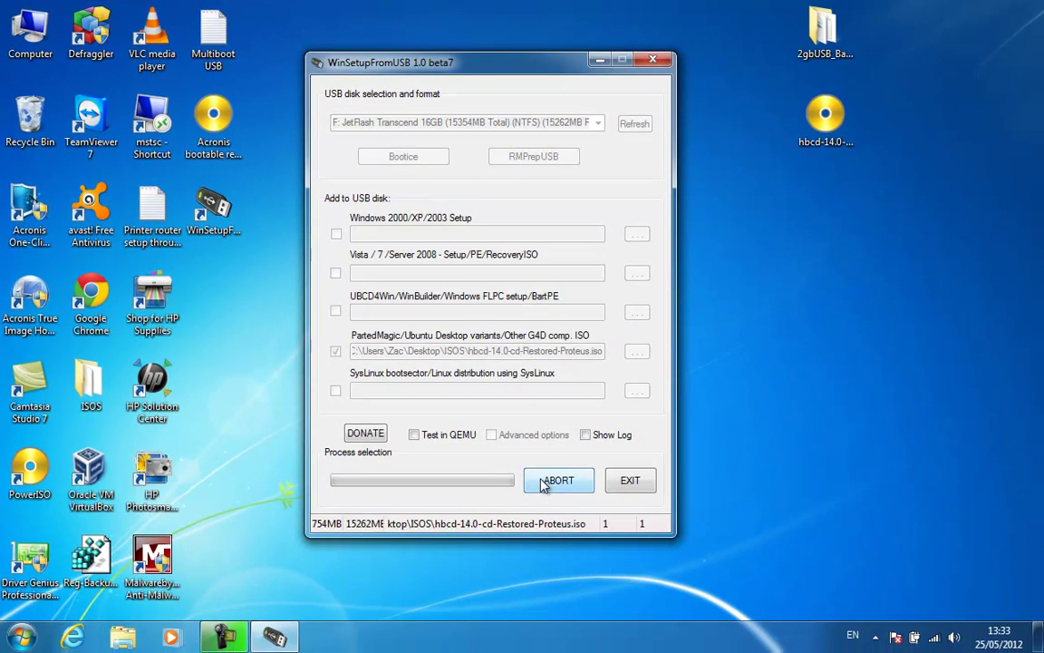
pyautogui.click(224, 637)
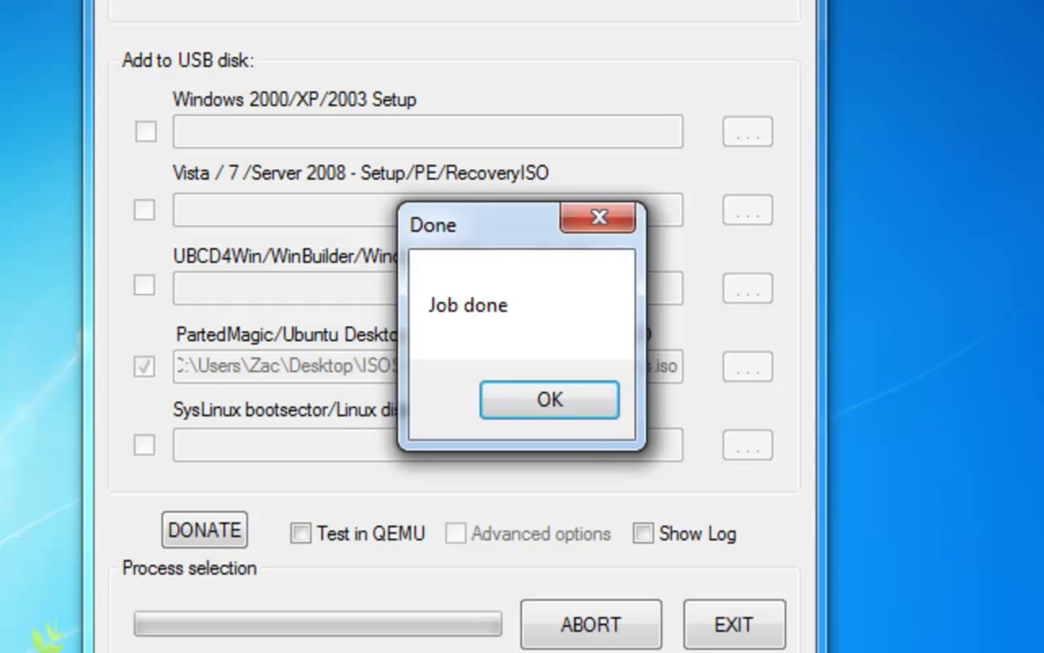
pyautogui.click(580, 408)
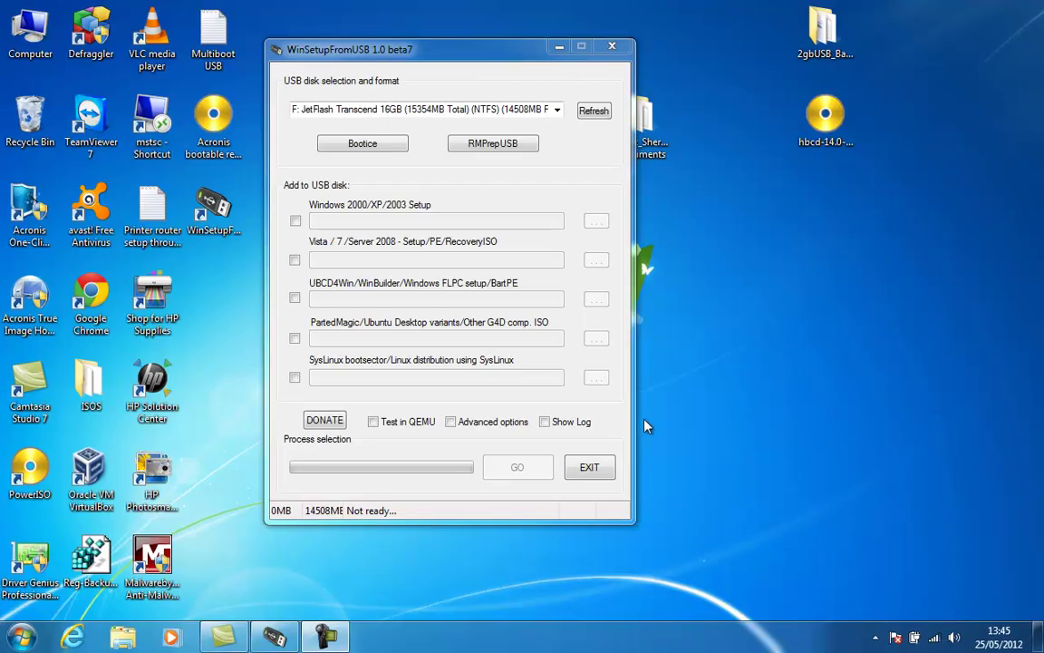
# Test the USB drive in QEMU again, booting the hbcd-14.0-cd-Restored-Proteus entry from partition 0
pyautogui.click(373, 422)
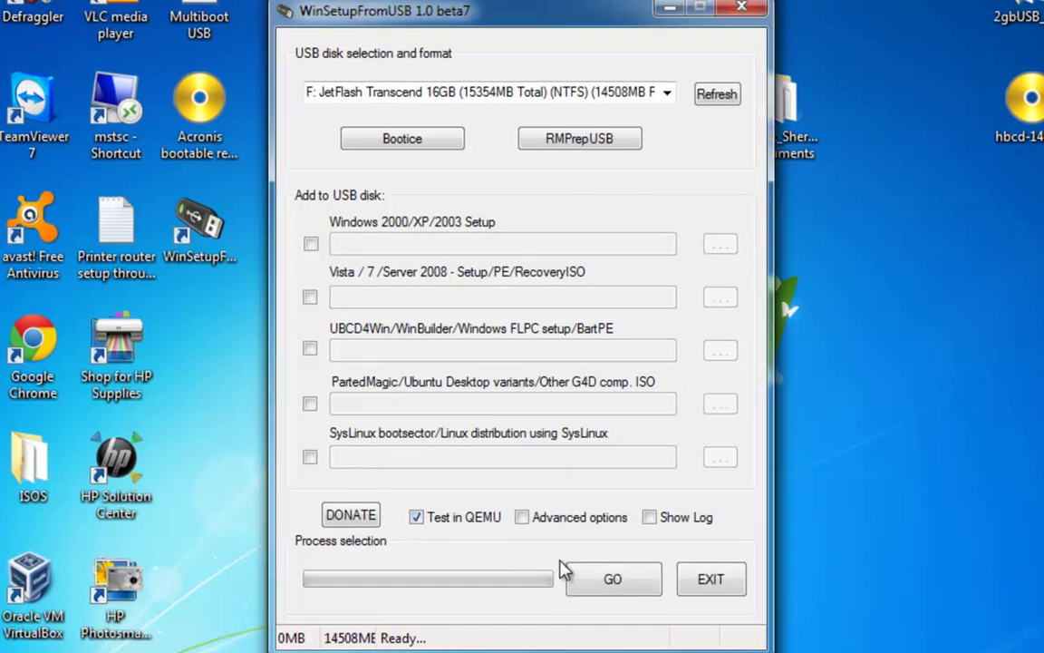
pyautogui.click(601, 580)
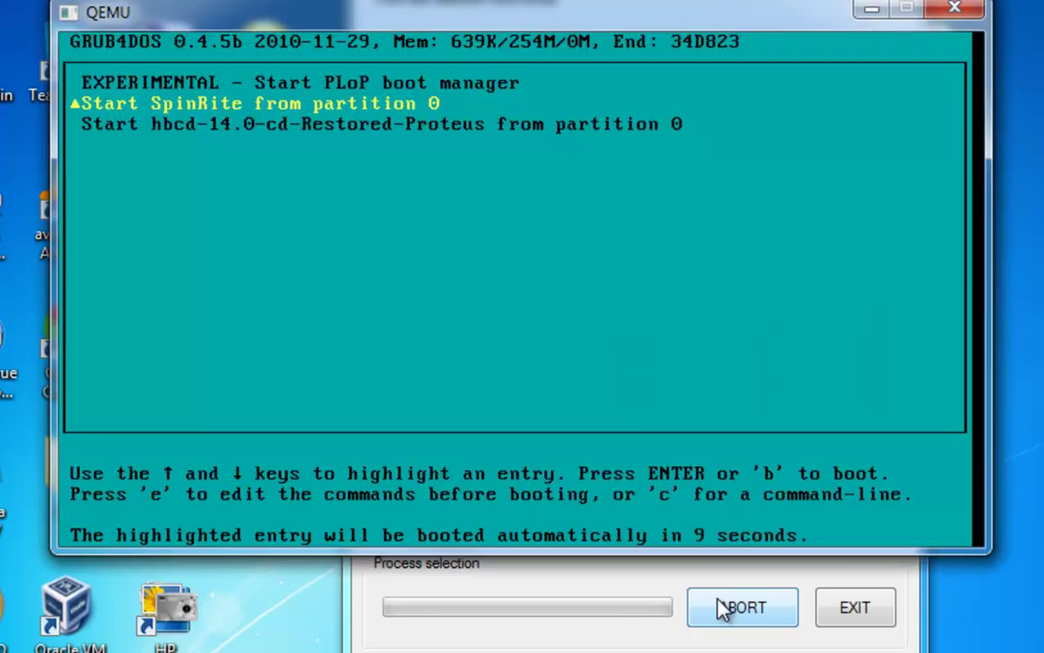
pyautogui.press('Down')
pyautogui.press('Return')
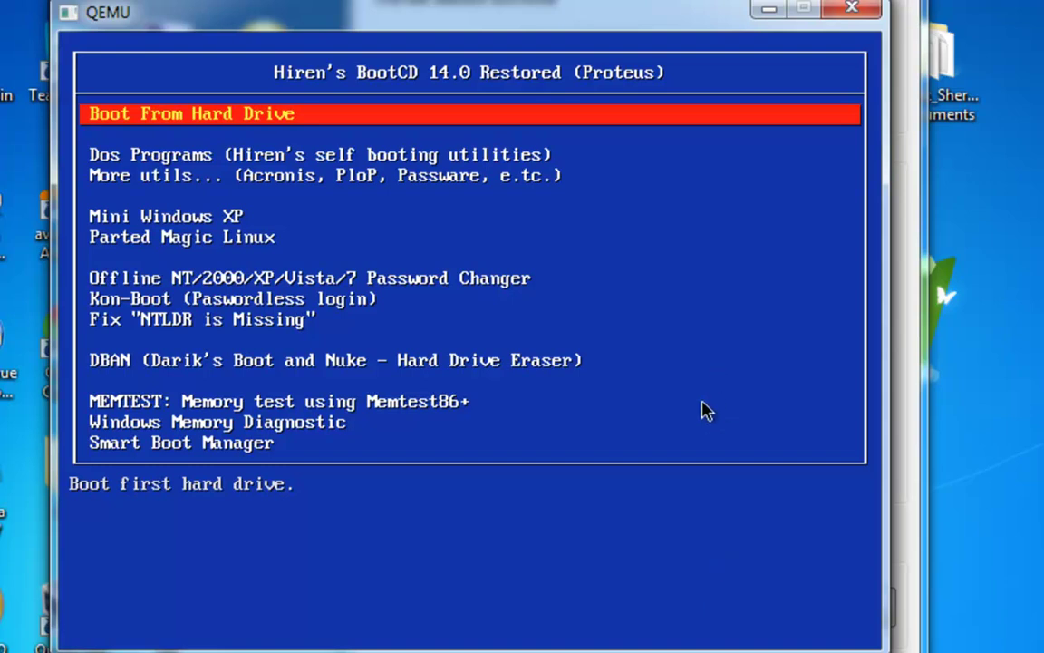
# Start Dos Programs from the Hiren's BootCD 14.0 boot menu and highlight the Restored Apps entry in its tools menu
pyautogui.press('Down')
pyautogui.press('Down')
pyautogui.press('Down')
pyautogui.press('Up')
pyautogui.press('Up')
pyautogui.press('Return')
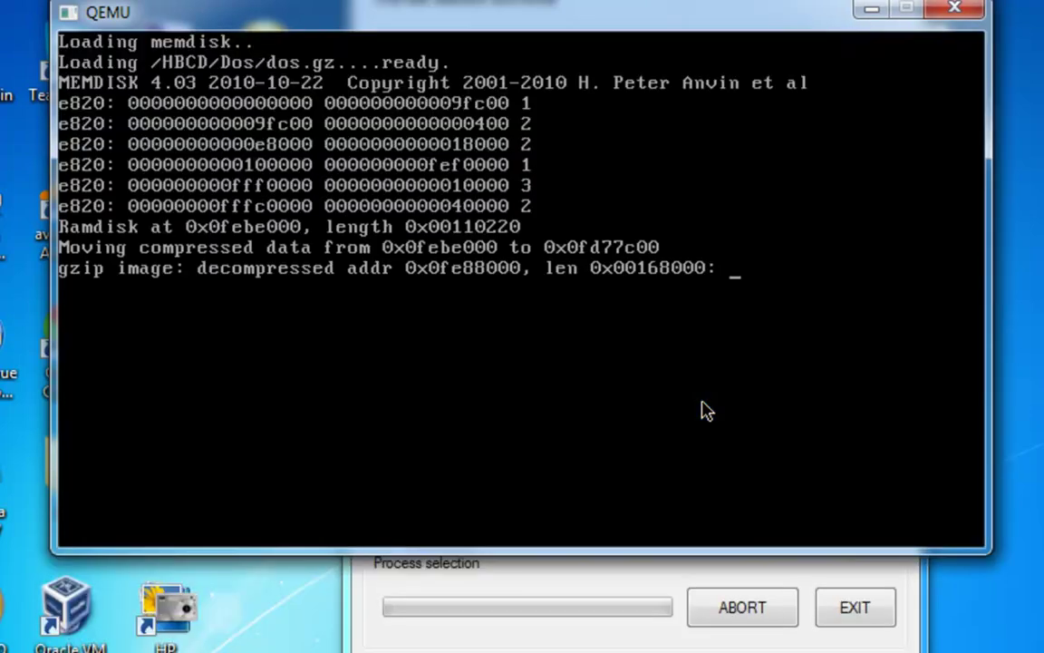
pyautogui.press('Up')
pyautogui.press('Up')
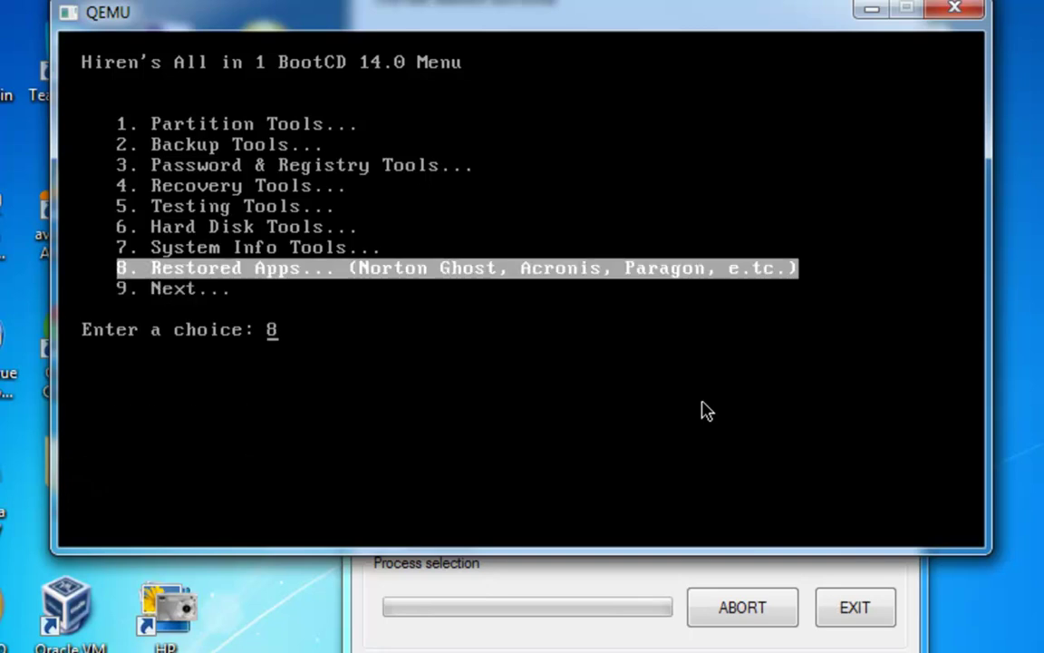